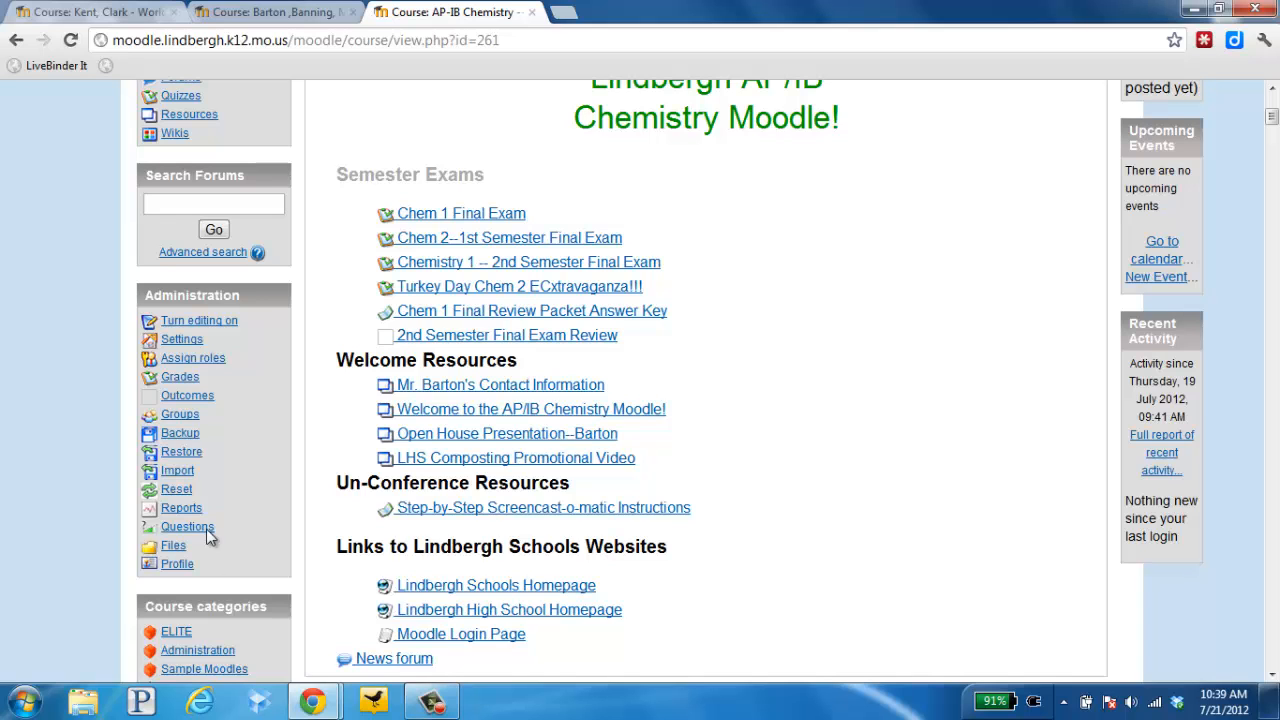
# - Switch to the World History course and start adding a Folder resource to Topic 2
pyautogui.click(298, 10)
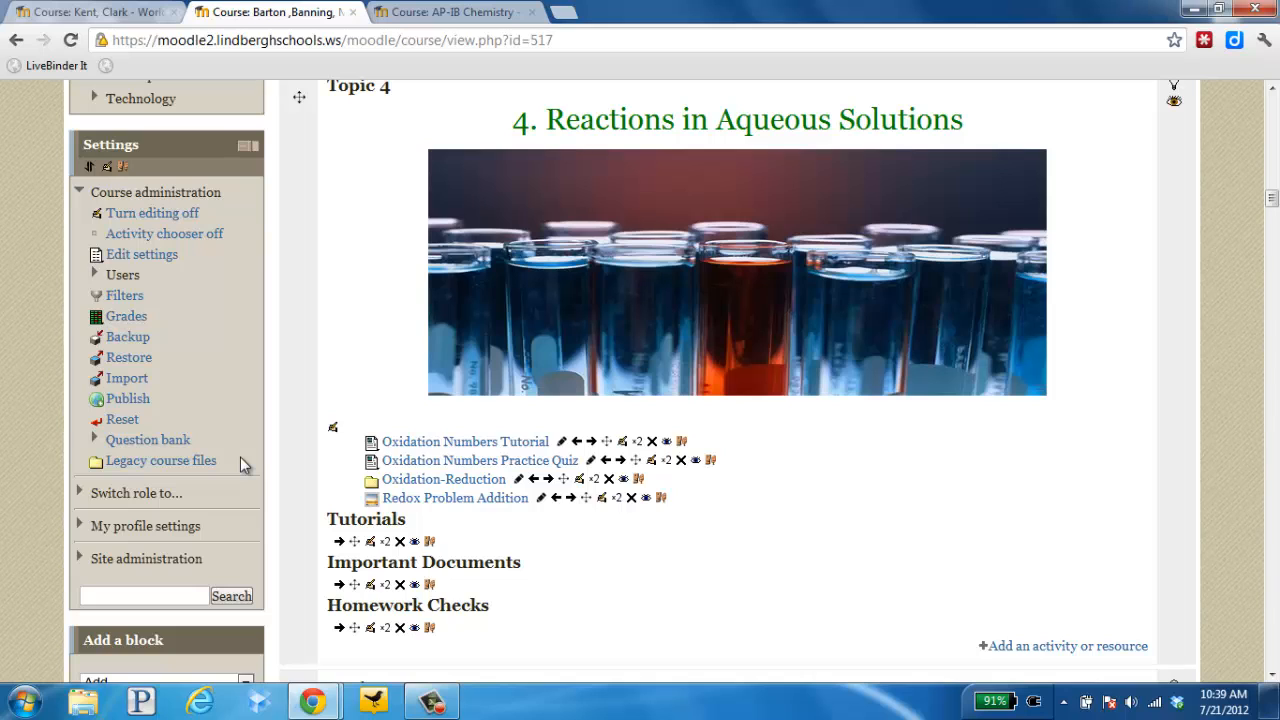
pyautogui.click(125, 10)
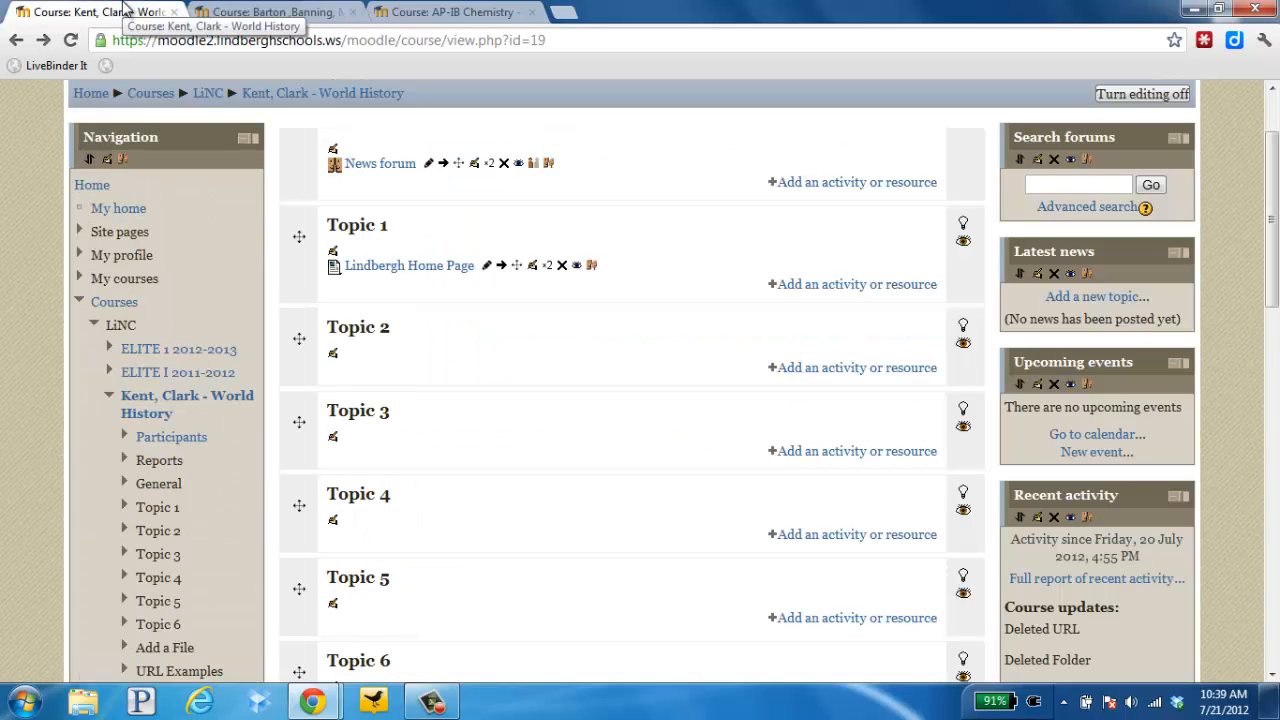
pyautogui.click(858, 369)
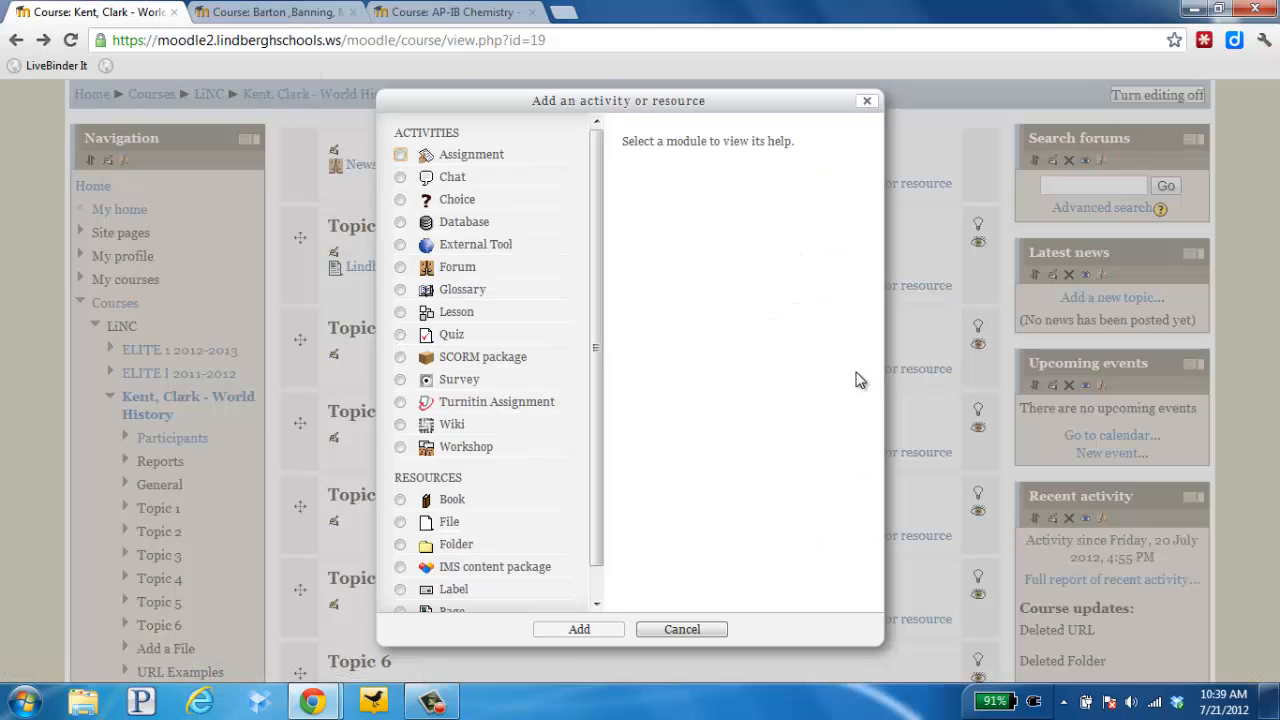
pyautogui.click(456, 549)
pyautogui.click(551, 630)
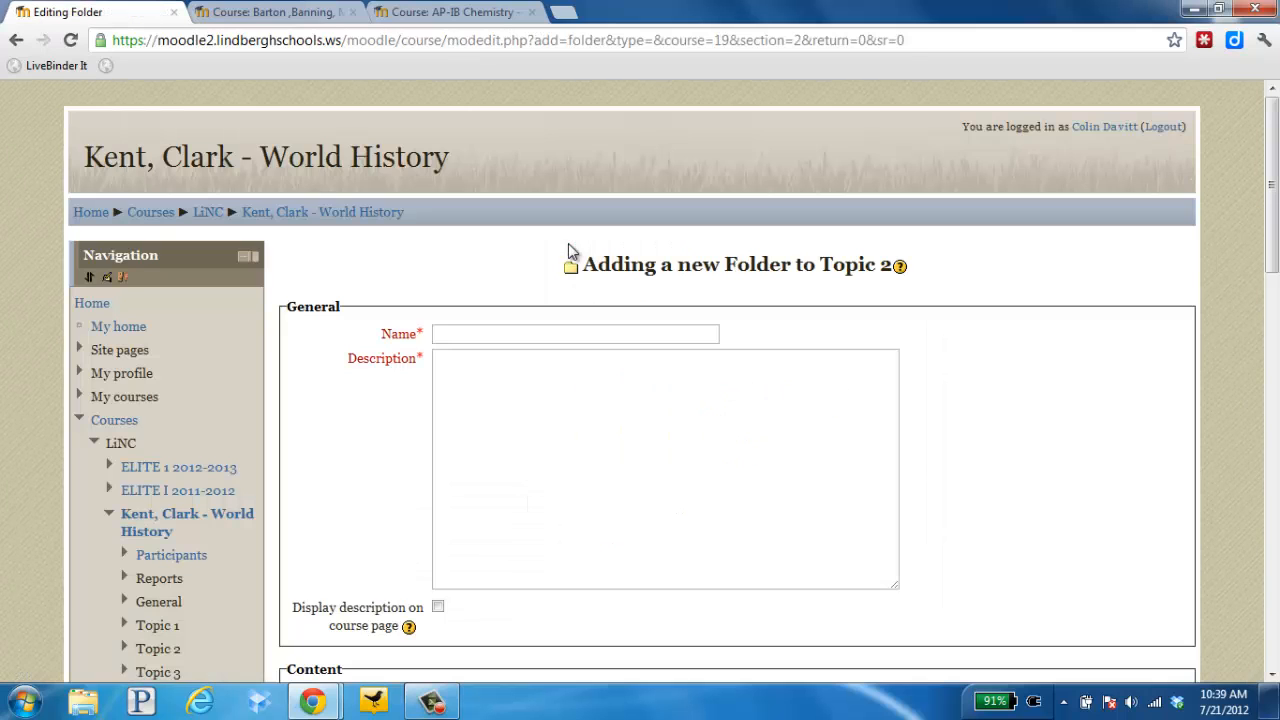
# - Name the folder "Chapter 2" and describe it as "These resources will be used to", followed by a bulleted list of 1, 2, 3 and 4
pyautogui.click(565, 334)
pyautogui.write('Chapter 2')
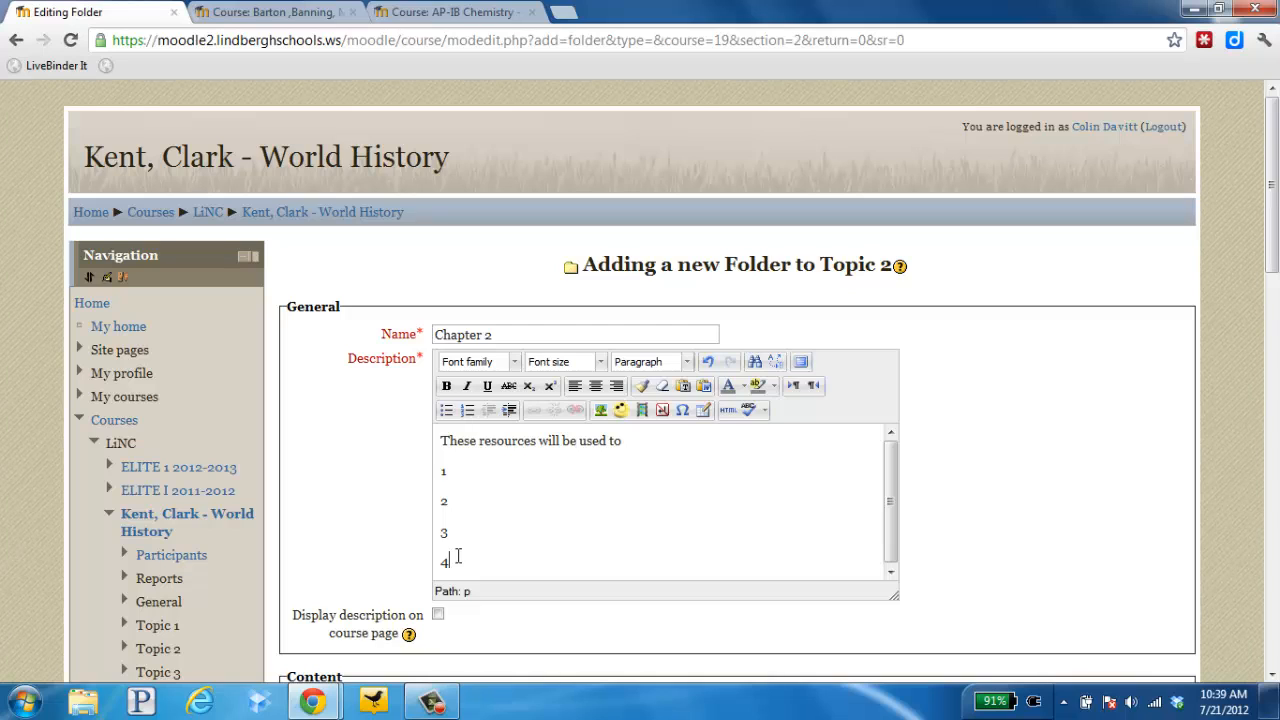
pyautogui.moveTo(457, 556); pyautogui.dragTo(440, 467)
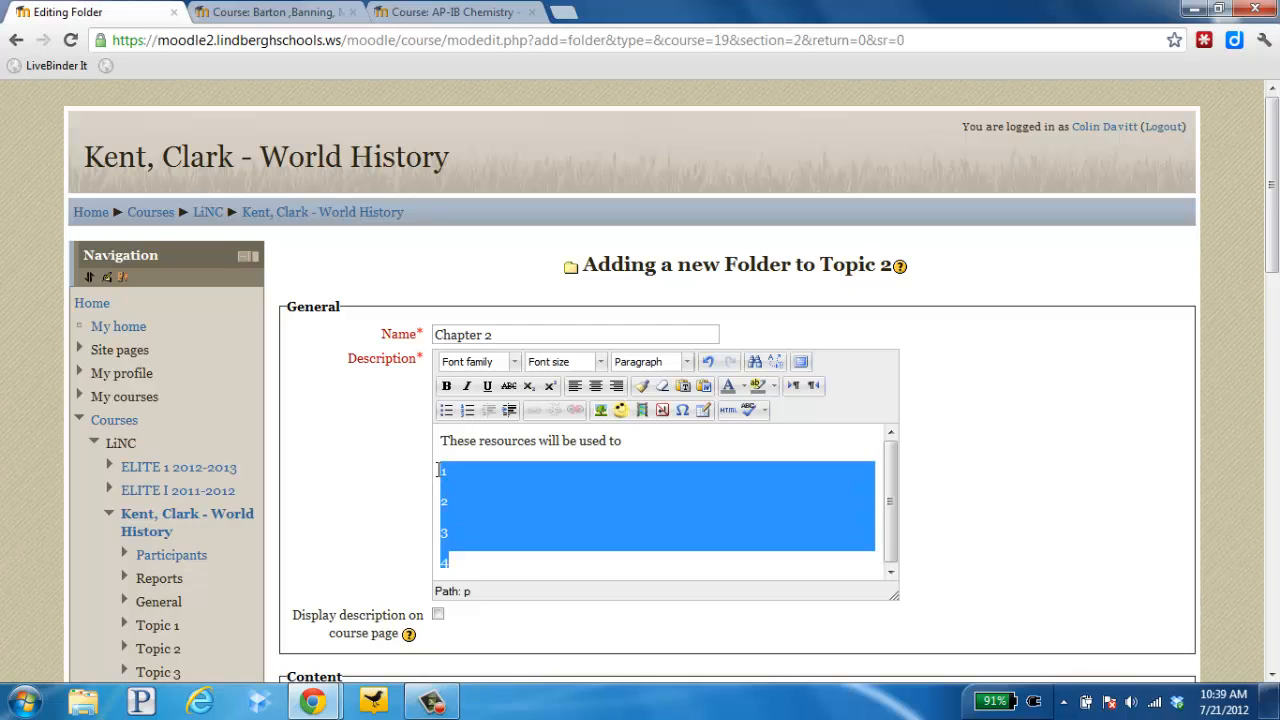
pyautogui.click(444, 412)
pyautogui.click(675, 558)
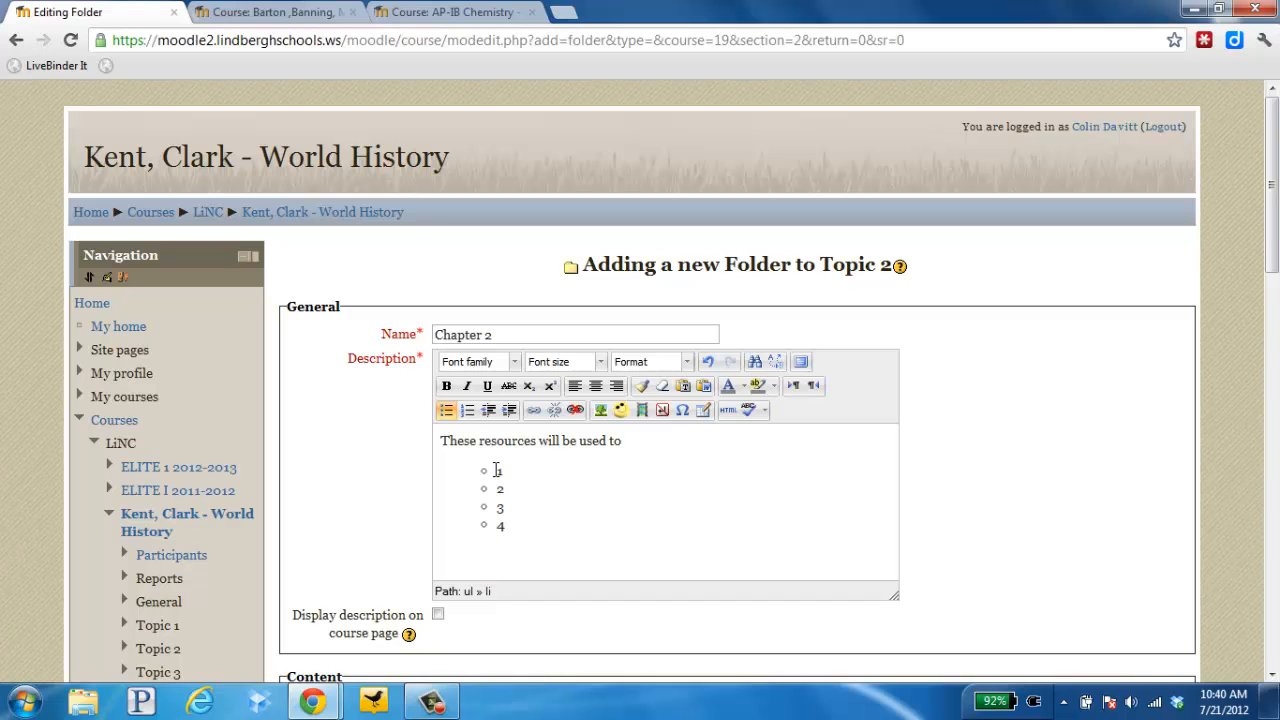
# - Create two subfolders named "powerpoints" and "word documents" in the folder's content files
pyautogui.moveTo(1272, 206); pyautogui.dragTo(1273, 342)
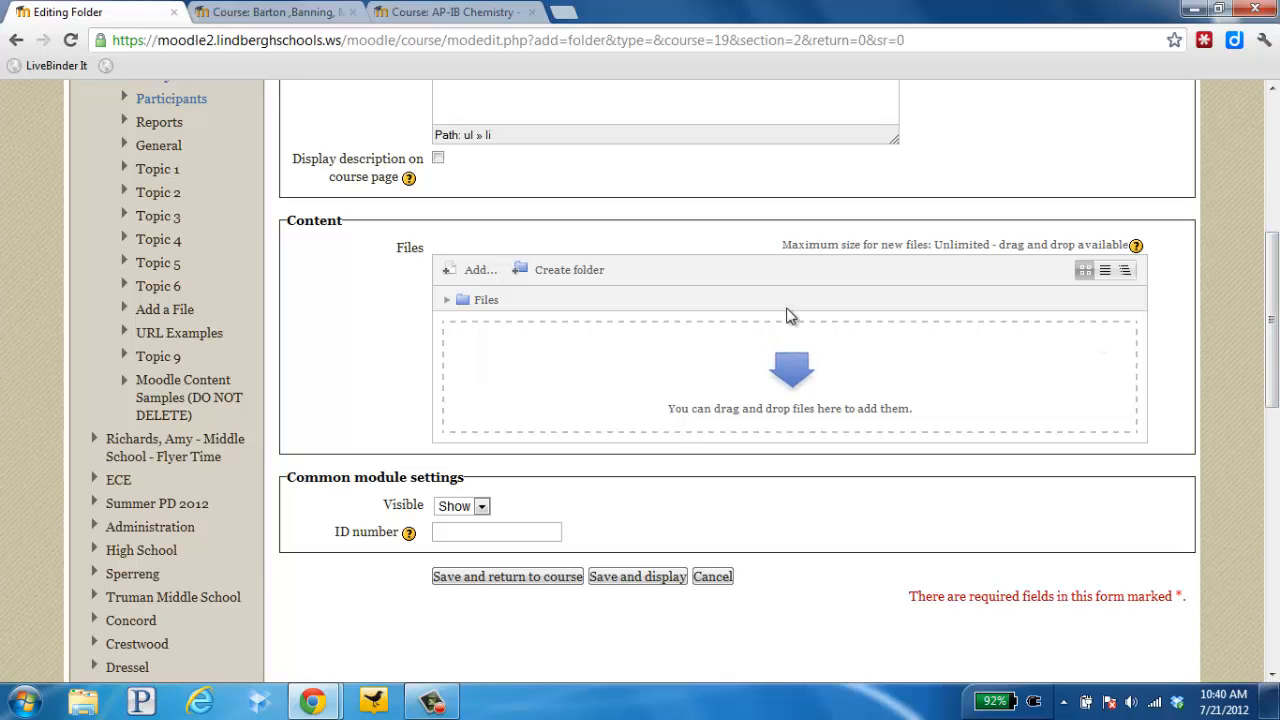
pyautogui.click(574, 270)
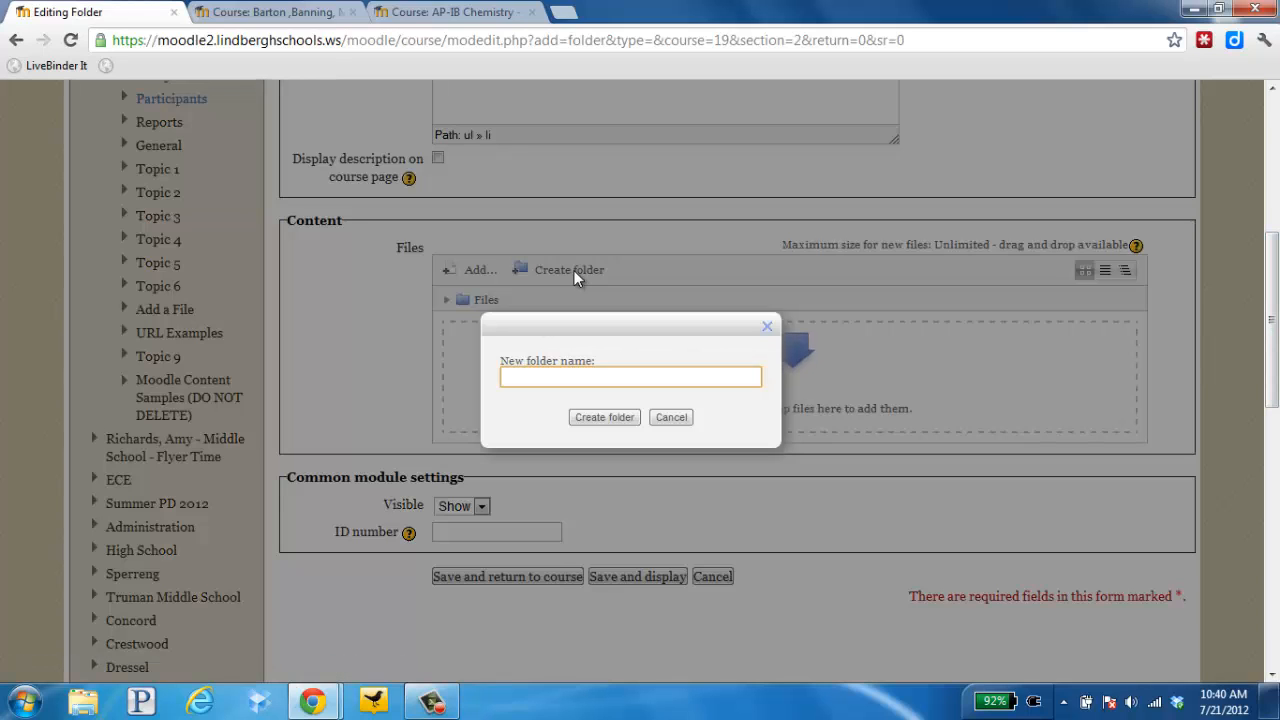
pyautogui.write('powerpoints')
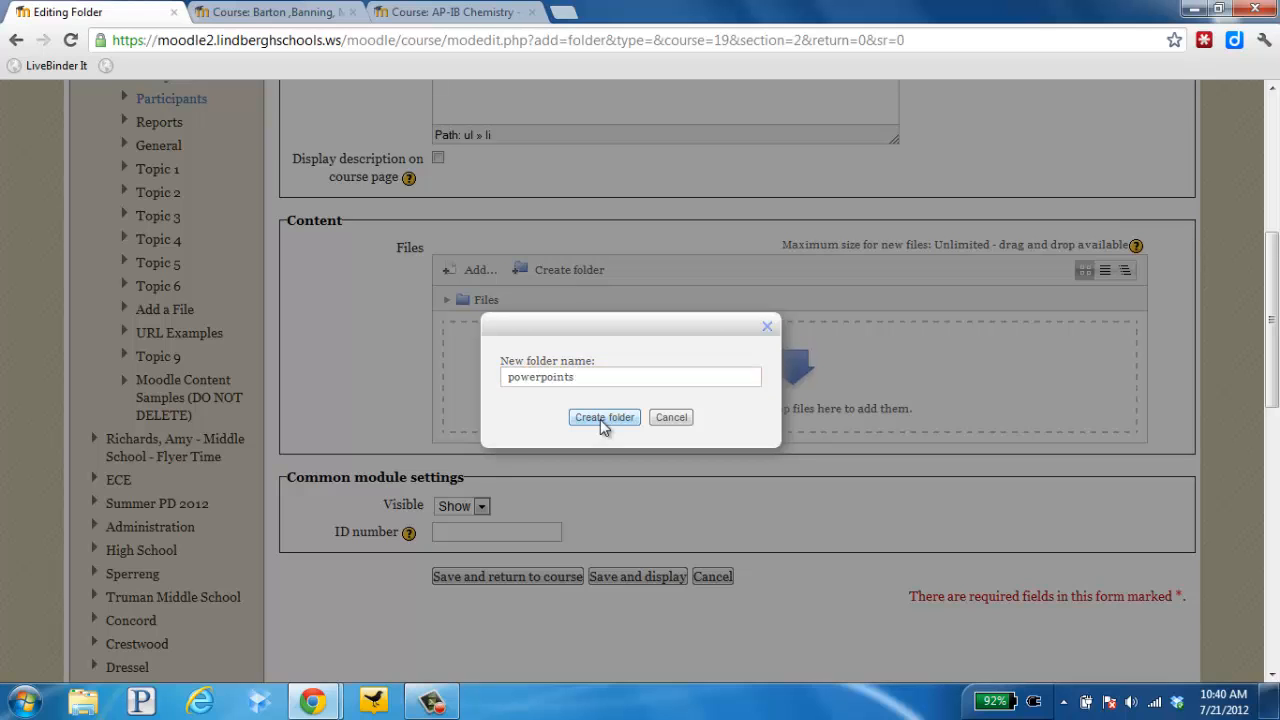
pyautogui.click(604, 418)
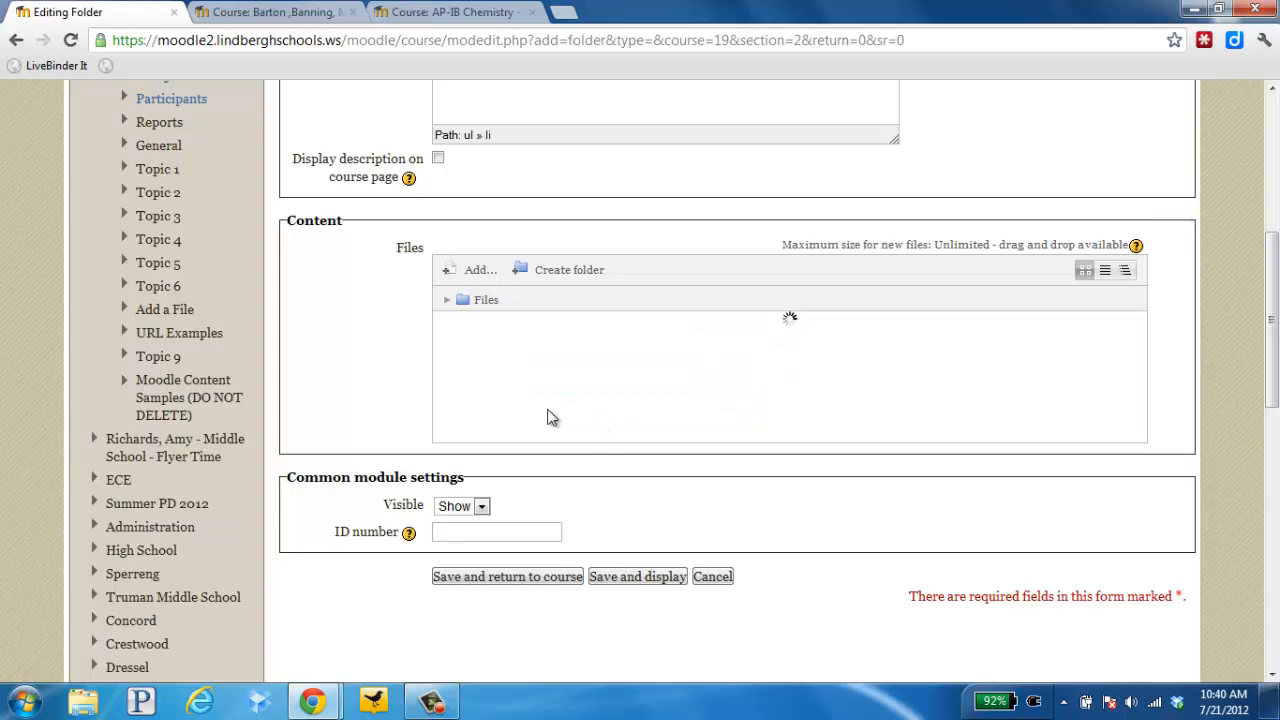
pyautogui.click(585, 278)
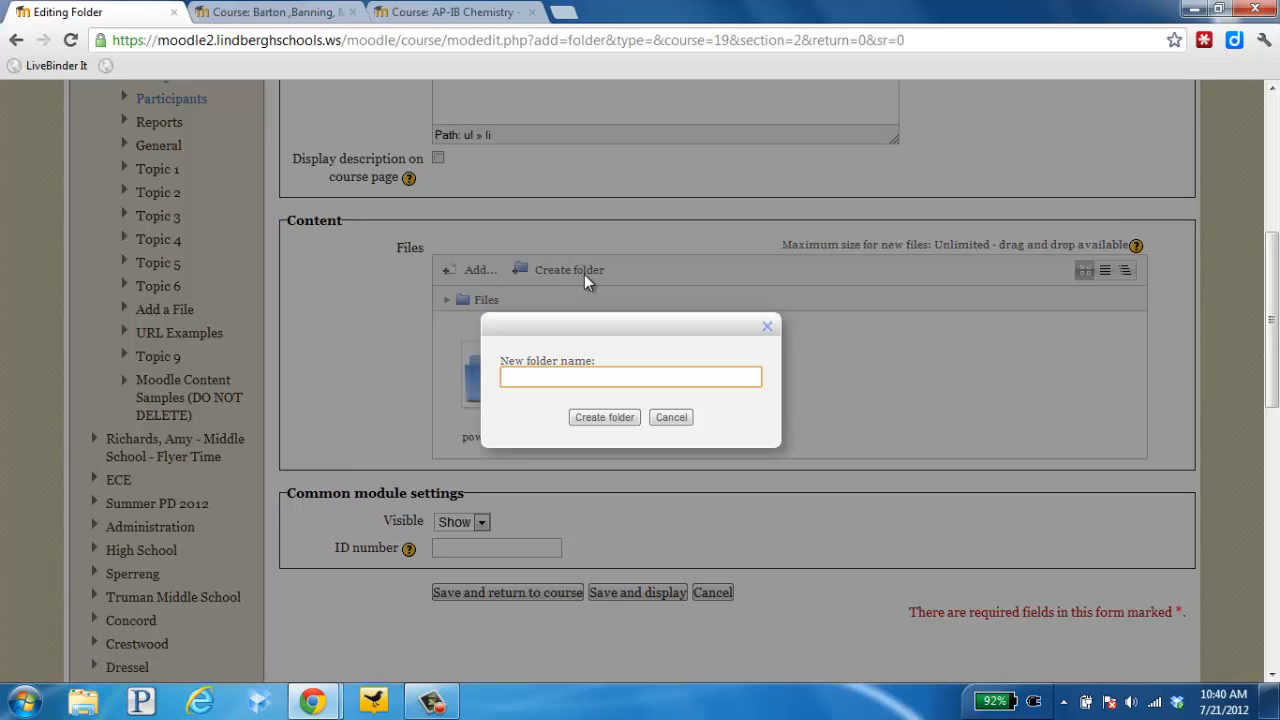
pyautogui.write('word documents')
pyautogui.click(612, 419)
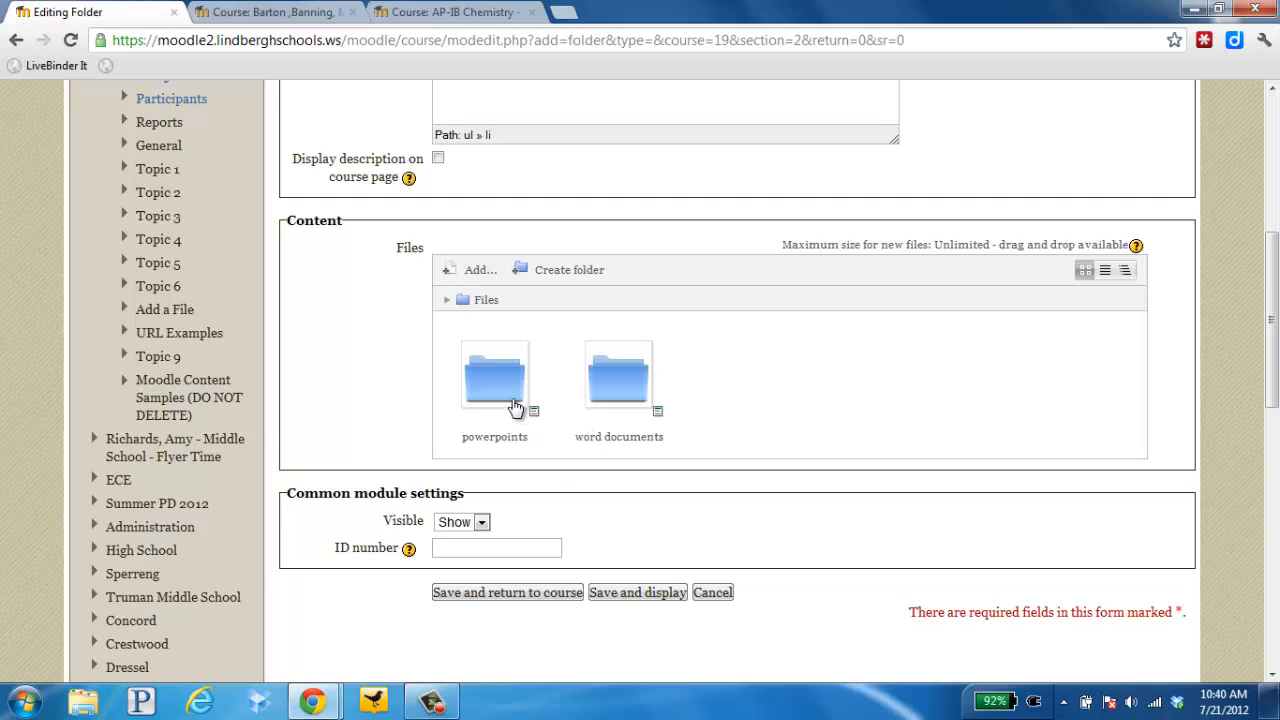
# - Upload the "schoolwires login" PowerPoint presentation from the desktop into the powerpoints subfolder
pyautogui.click(491, 396)
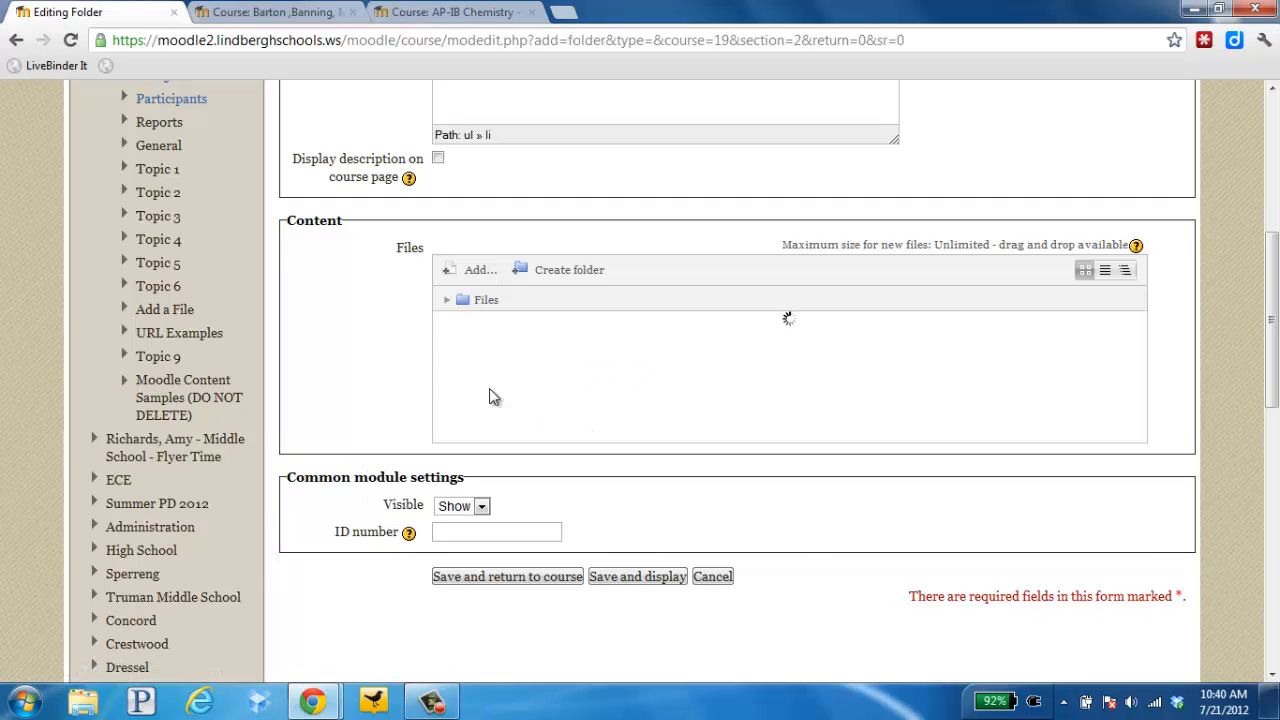
pyautogui.click(466, 274)
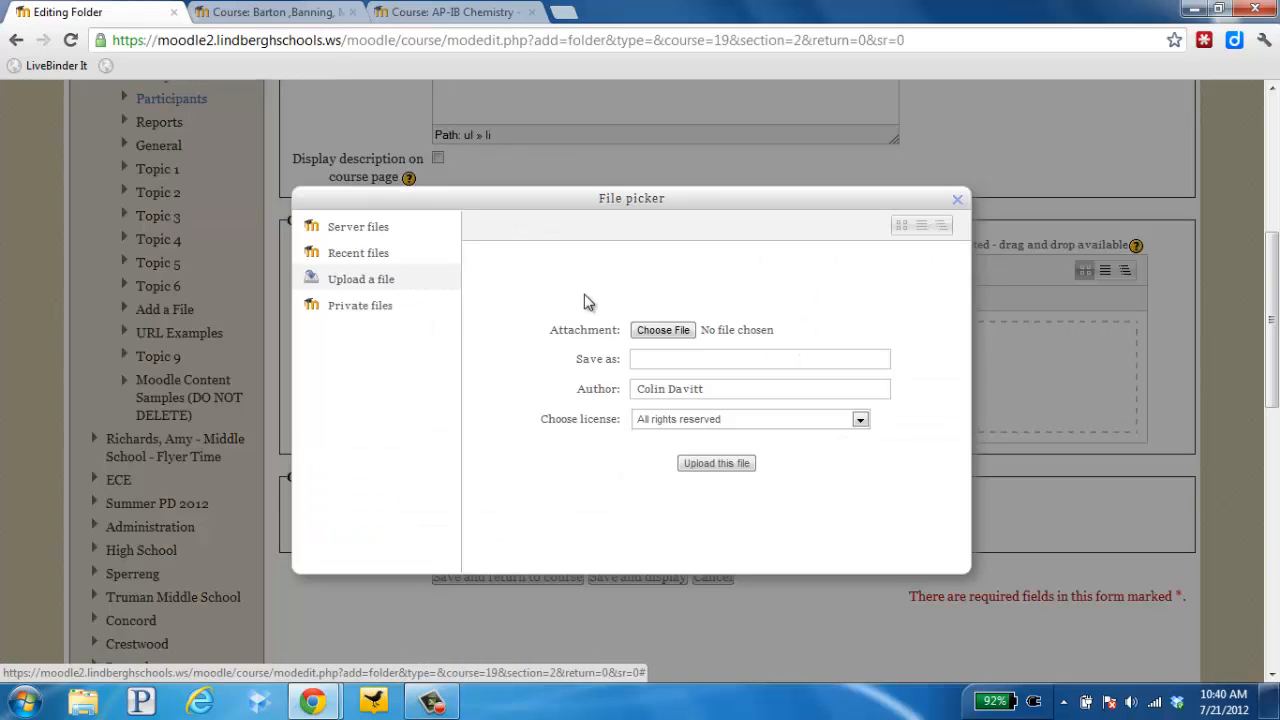
pyautogui.click(663, 331)
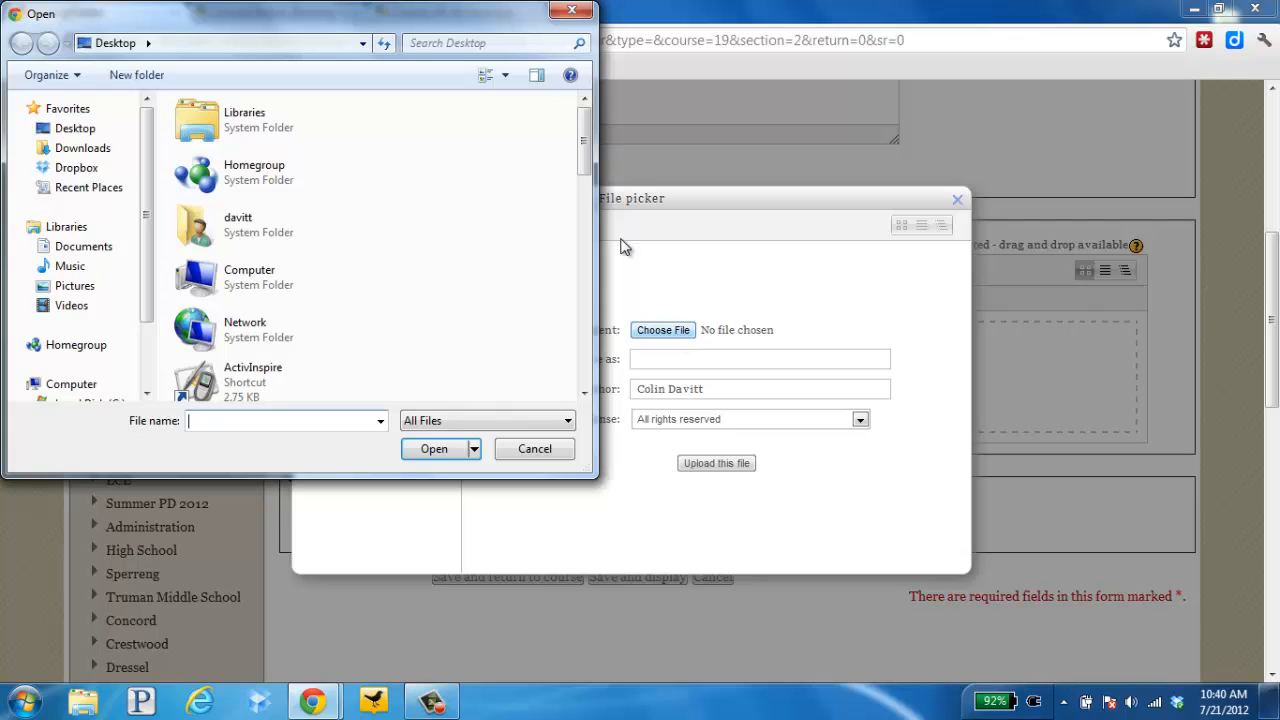
pyautogui.moveTo(588, 140); pyautogui.dragTo(588, 347)
pyautogui.click(290, 280)
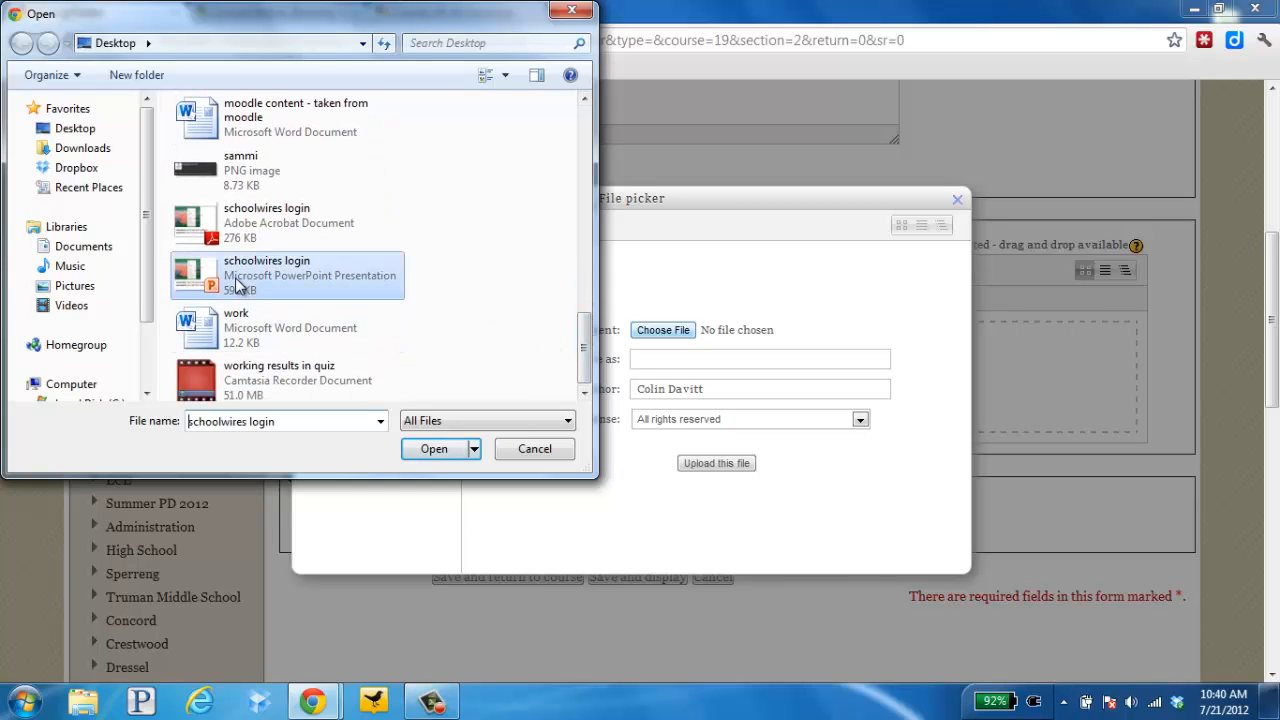
pyautogui.click(446, 451)
pyautogui.click(714, 464)
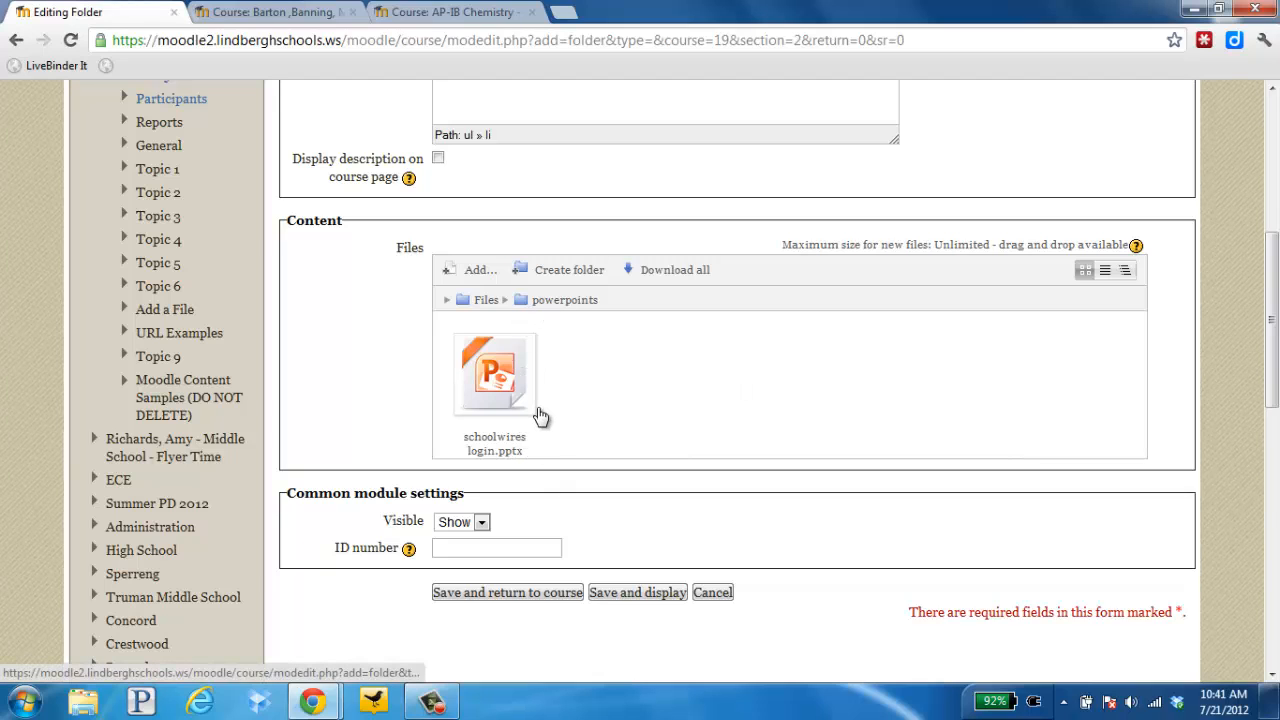
# - Add the "work" Word document from the desktop to the word documents subfolder
pyautogui.click(487, 302)
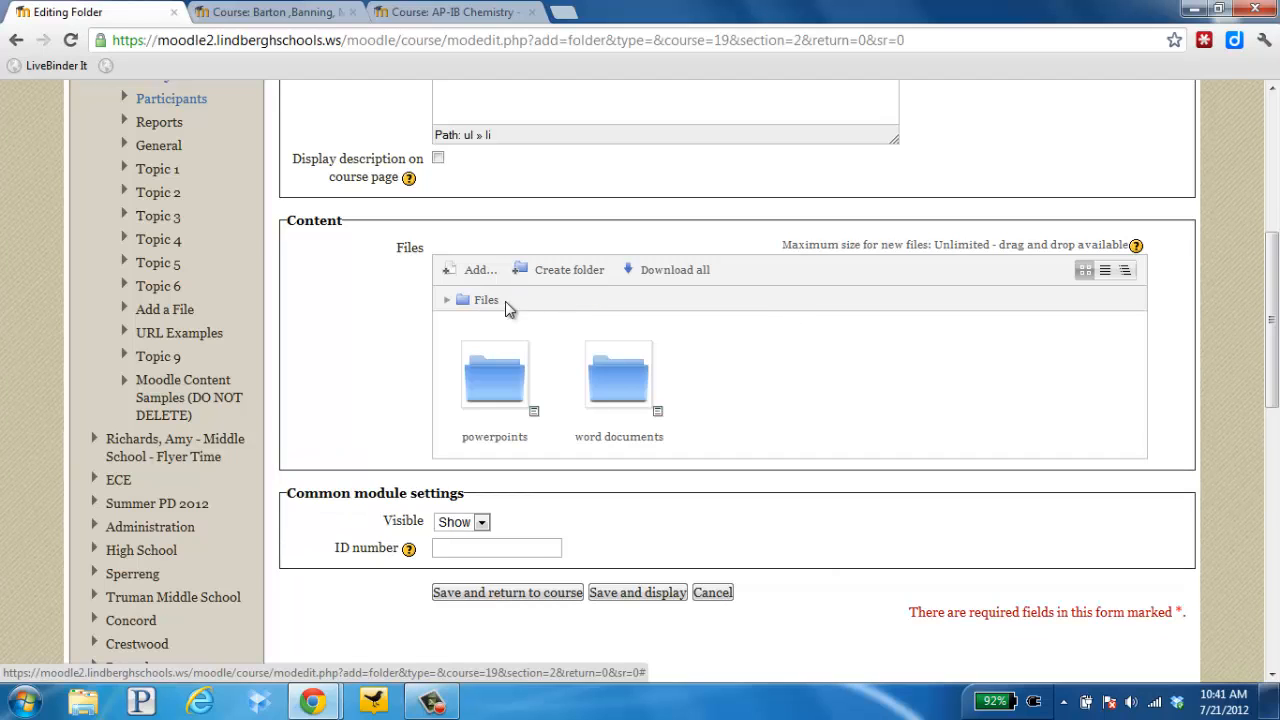
pyautogui.click(614, 385)
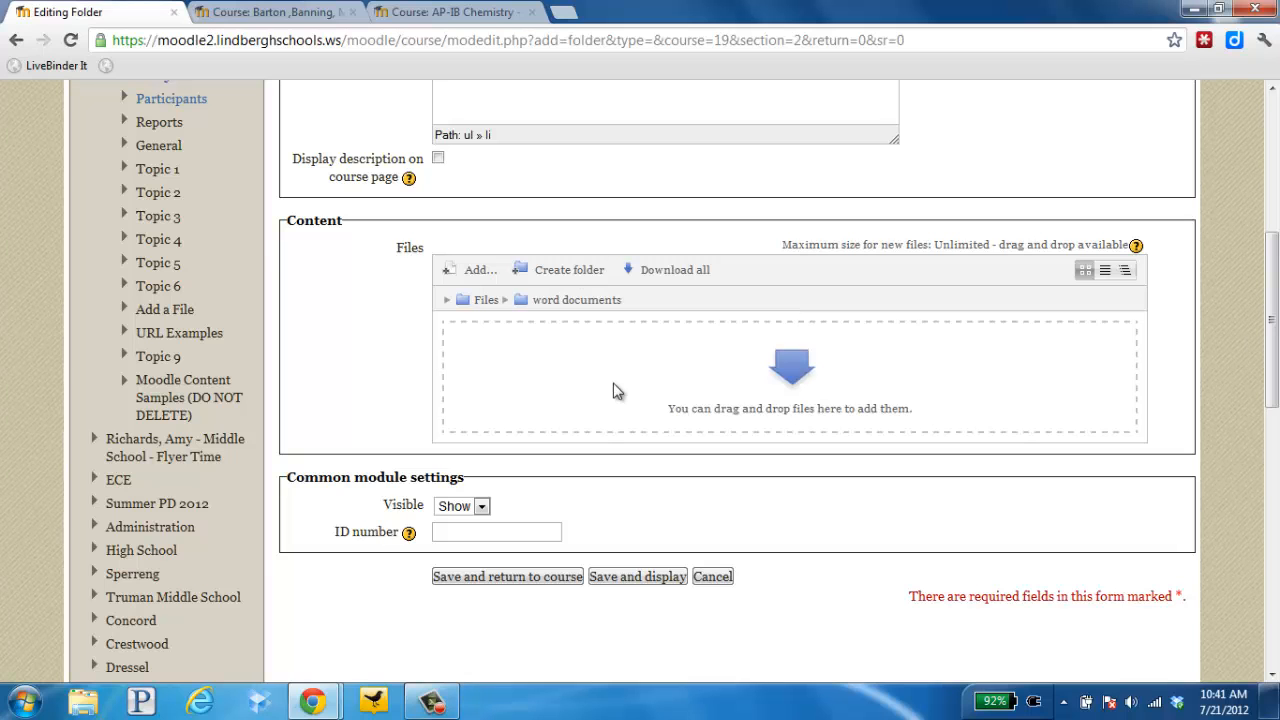
pyautogui.moveTo(672, 20); pyautogui.dragTo(845, 30)
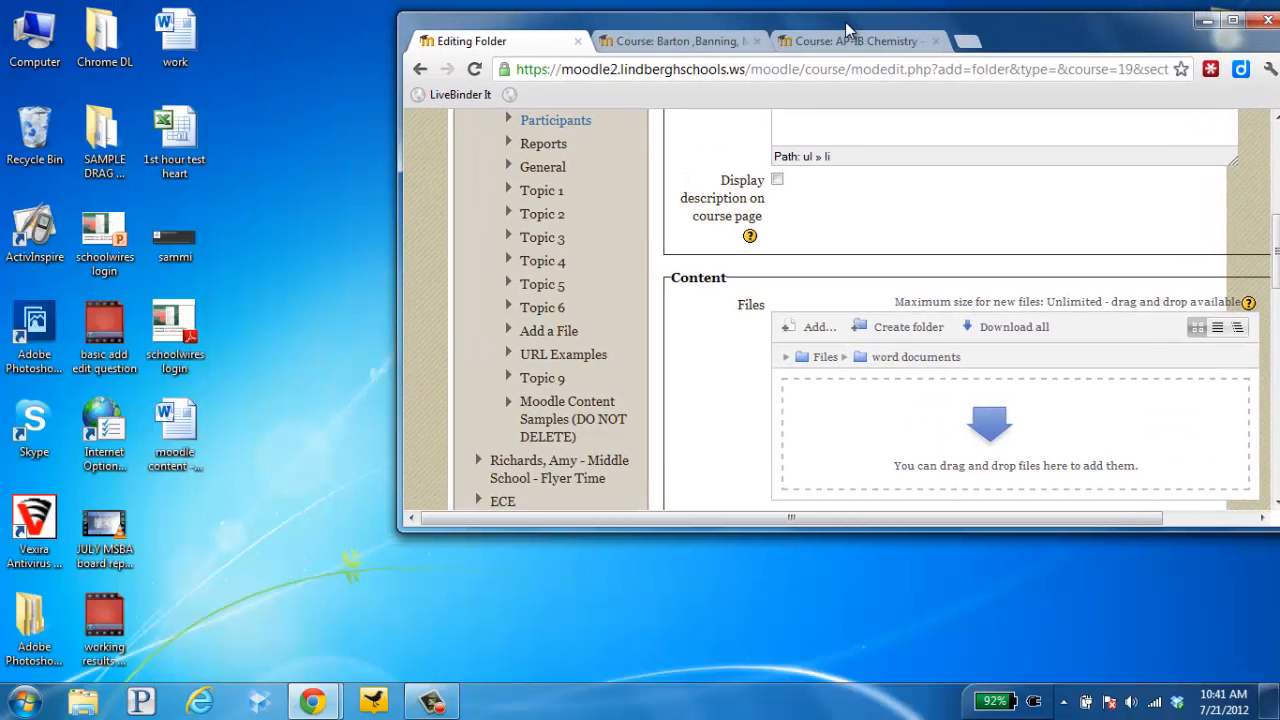
pyautogui.moveTo(178, 42); pyautogui.dragTo(921, 457)
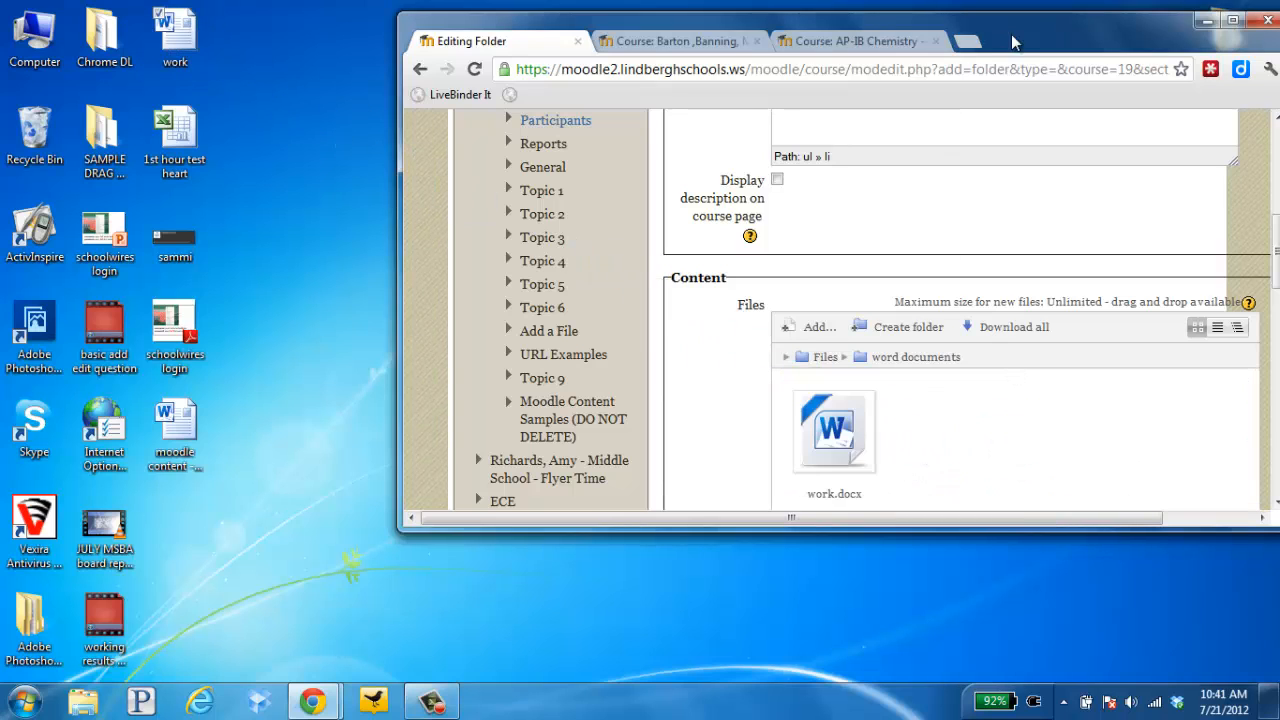
pyautogui.moveTo(1012, 42); pyautogui.dragTo(851, 9)
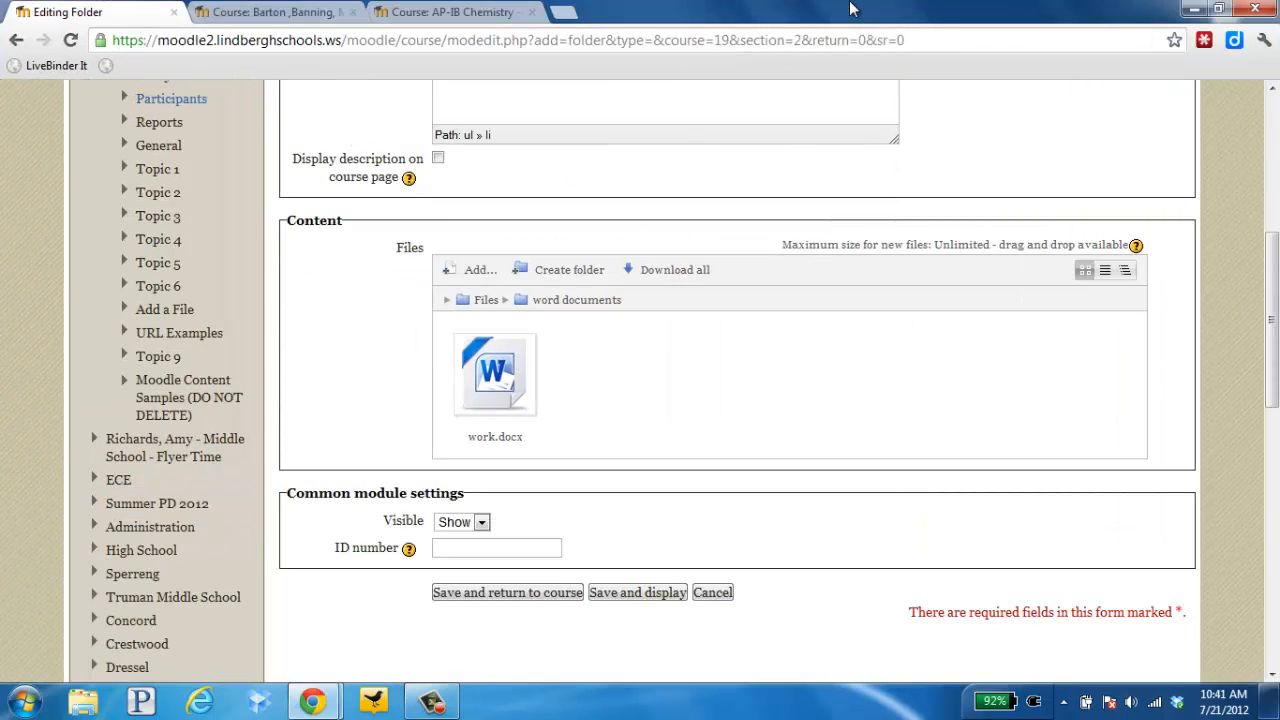
# - Return to the top-level files and examine the powerpoints subfolder's edit options without changing them
pyautogui.click(488, 301)
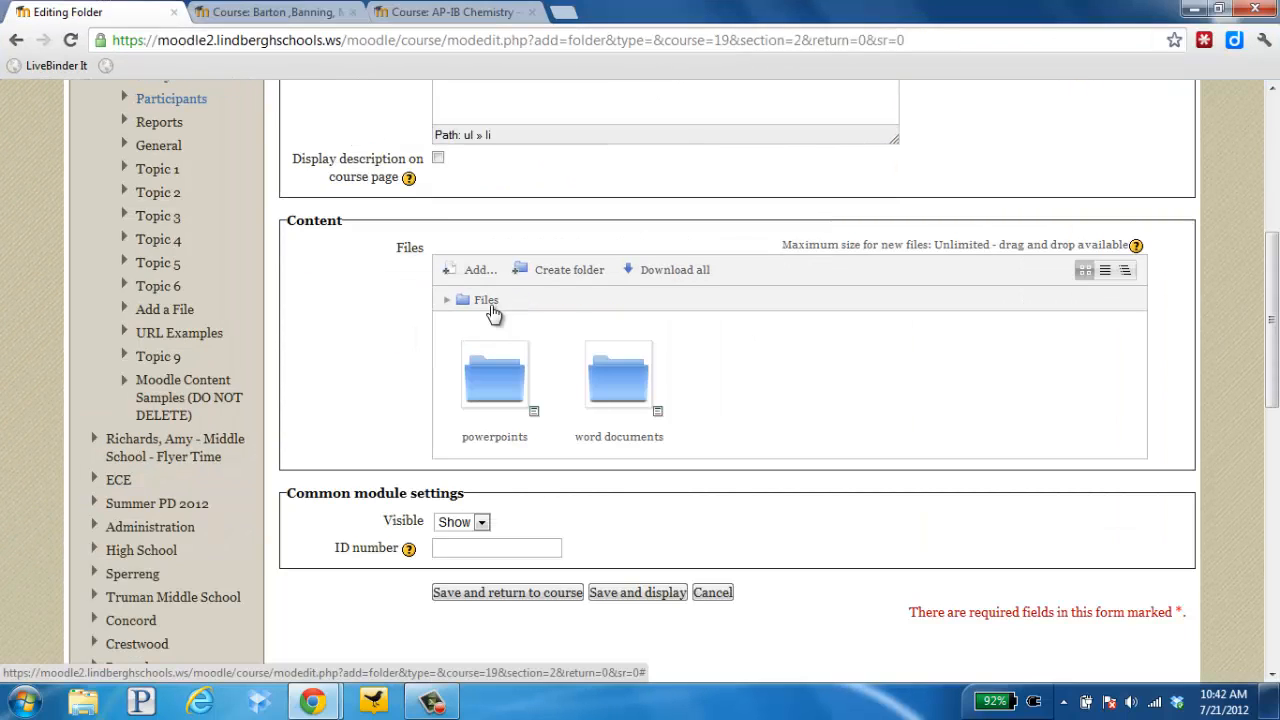
pyautogui.click(534, 413)
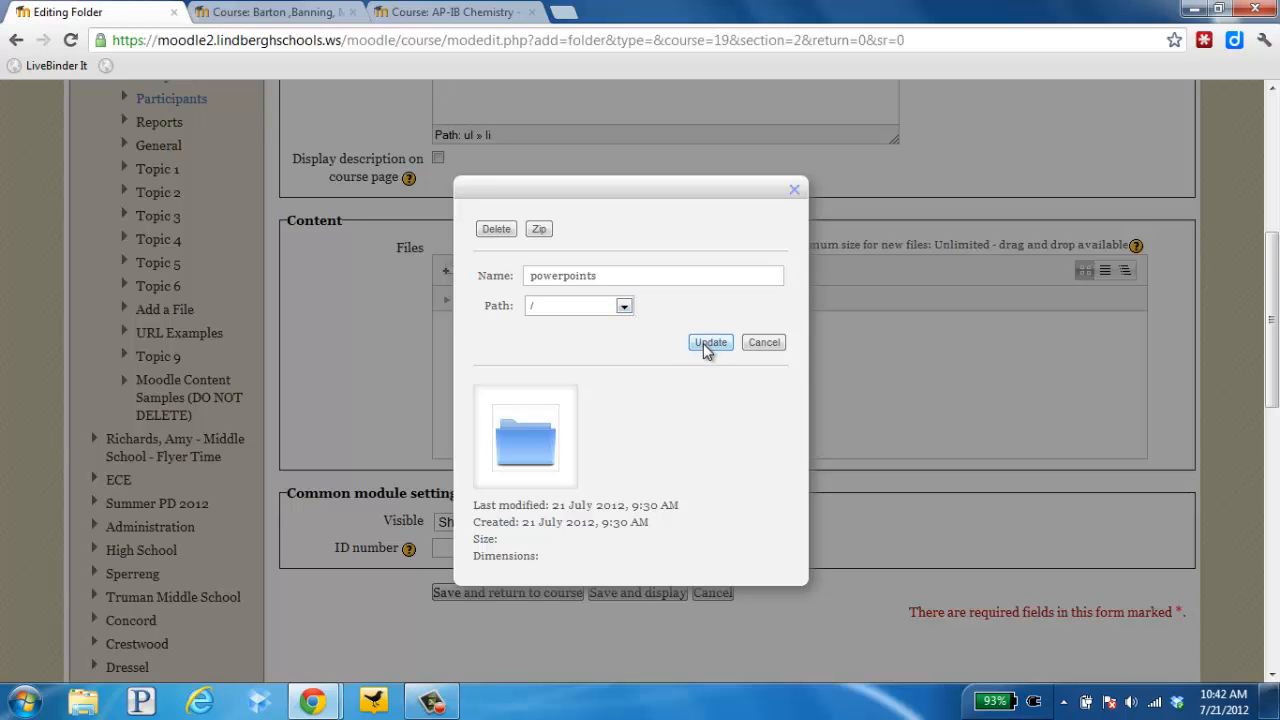
pyautogui.click(764, 343)
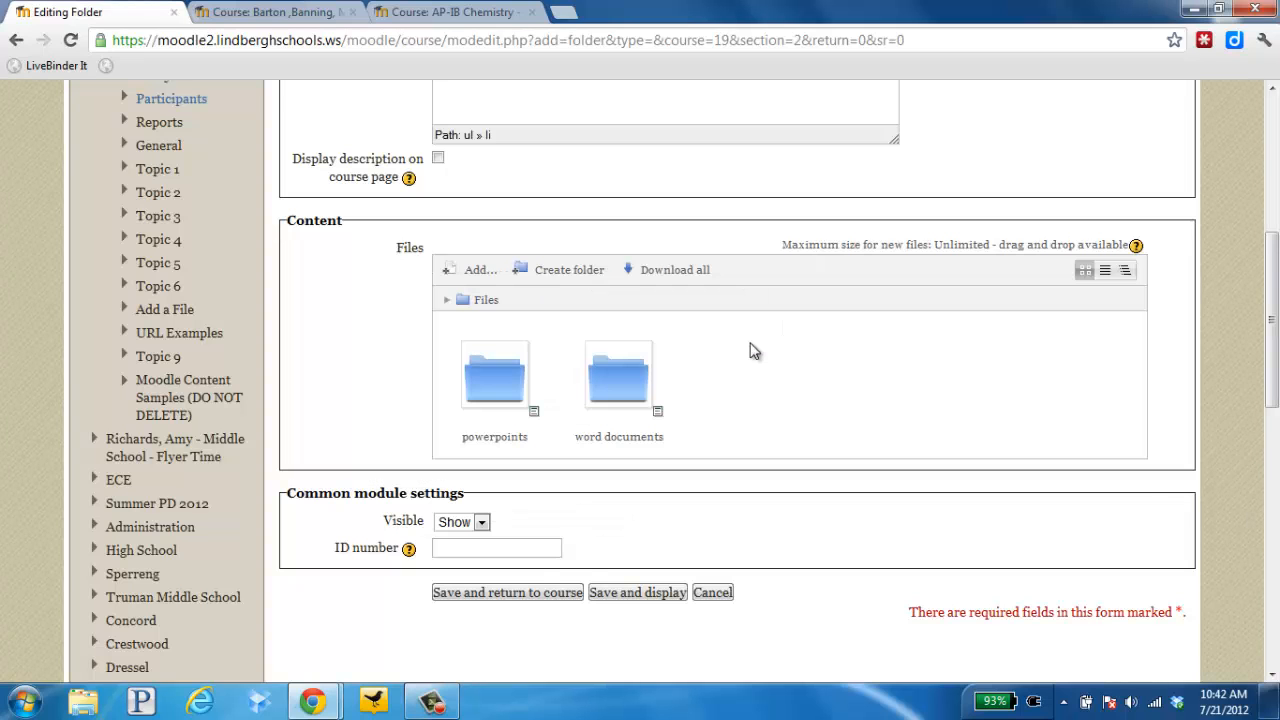
# - Save the Chapter 2 folder to the course, view its page, and return to the World History course
pyautogui.click(539, 595)
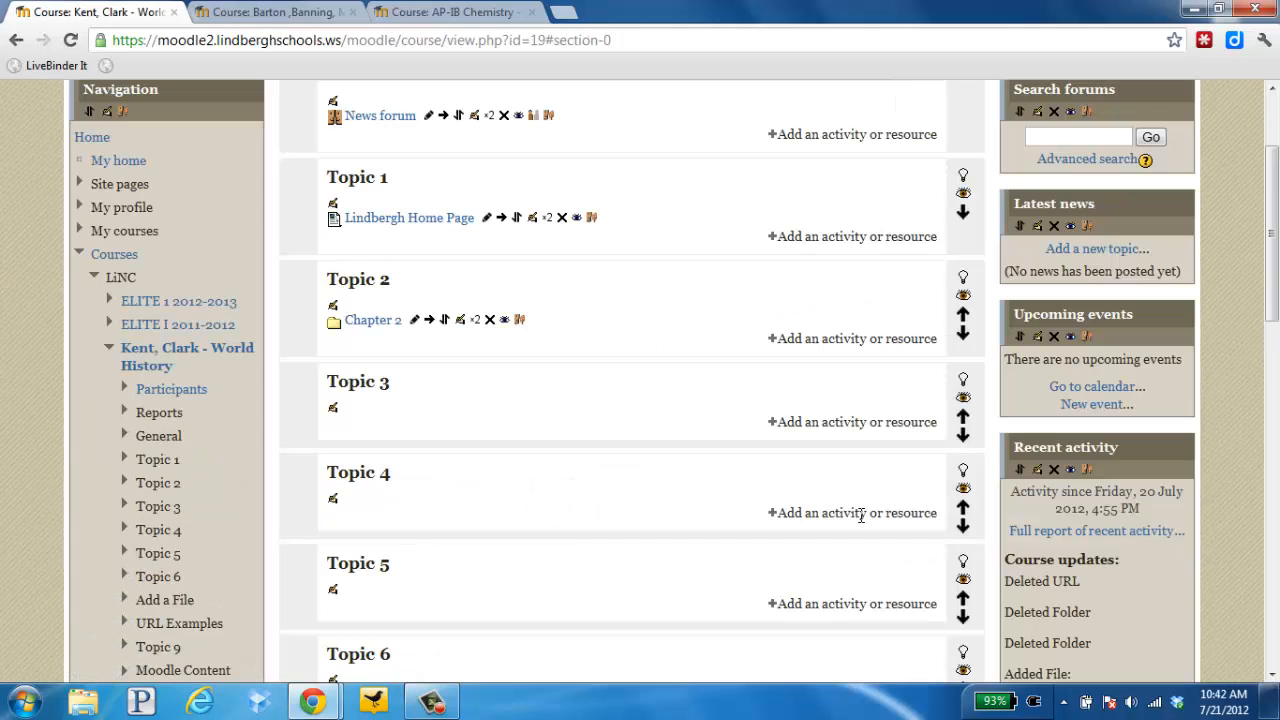
pyautogui.click(362, 332)
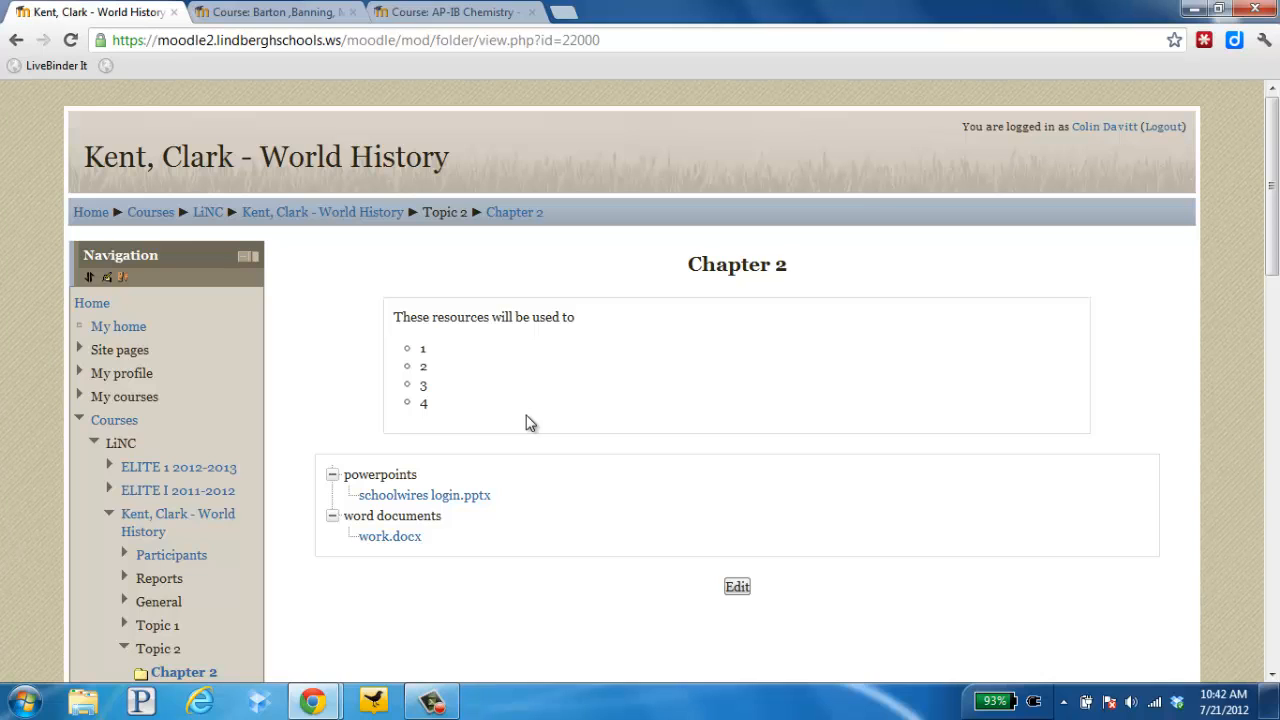
pyautogui.click(346, 213)
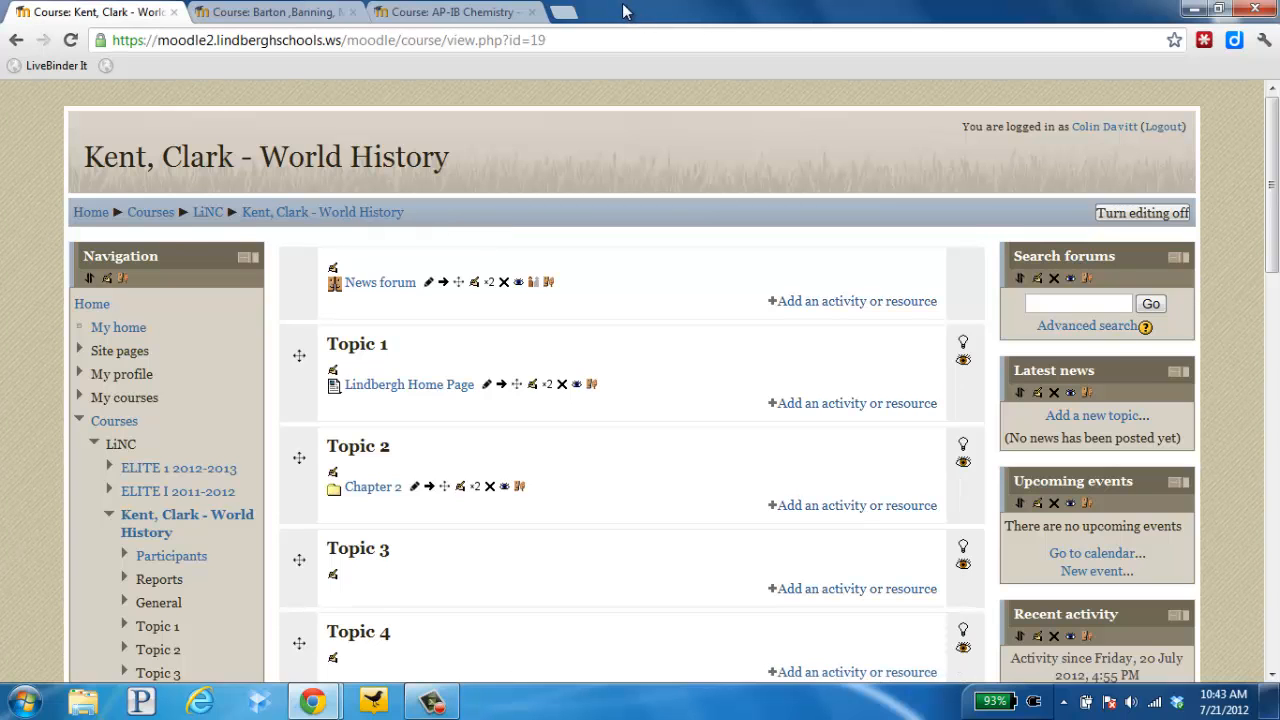
# - Expose the desktop beside the course page and compress SAMPLE DRAG FOLDER into a zipped folder, keeping its default name
pyautogui.moveTo(614, 10); pyautogui.dragTo(790, 22)
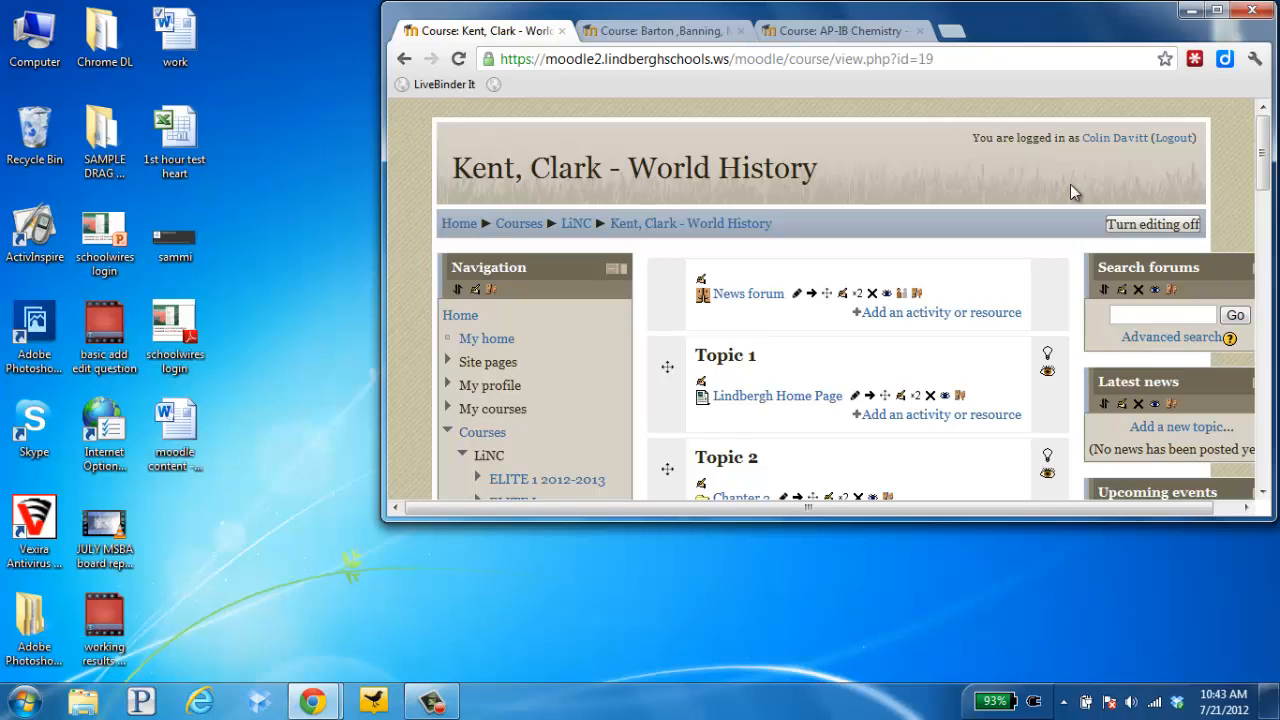
pyautogui.moveTo(1263, 171); pyautogui.dragTo(1265, 208)
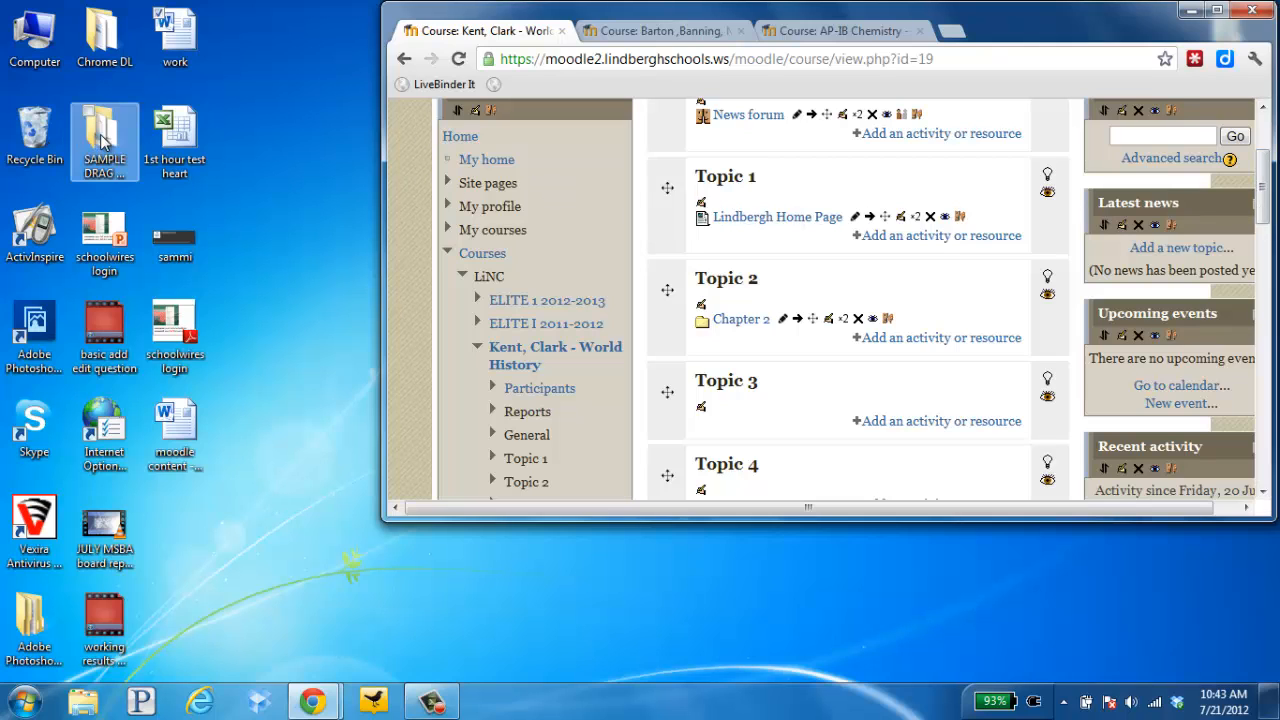
pyautogui.moveTo(102, 140)
pyautogui.mouseDown()
pyautogui.moveTo(207, 155)
pyautogui.moveTo(684, 306)
pyautogui.moveTo(716, 343)
pyautogui.moveTo(410, 285)
pyautogui.moveTo(165, 158)
pyautogui.moveTo(102, 150)
pyautogui.mouseUp()
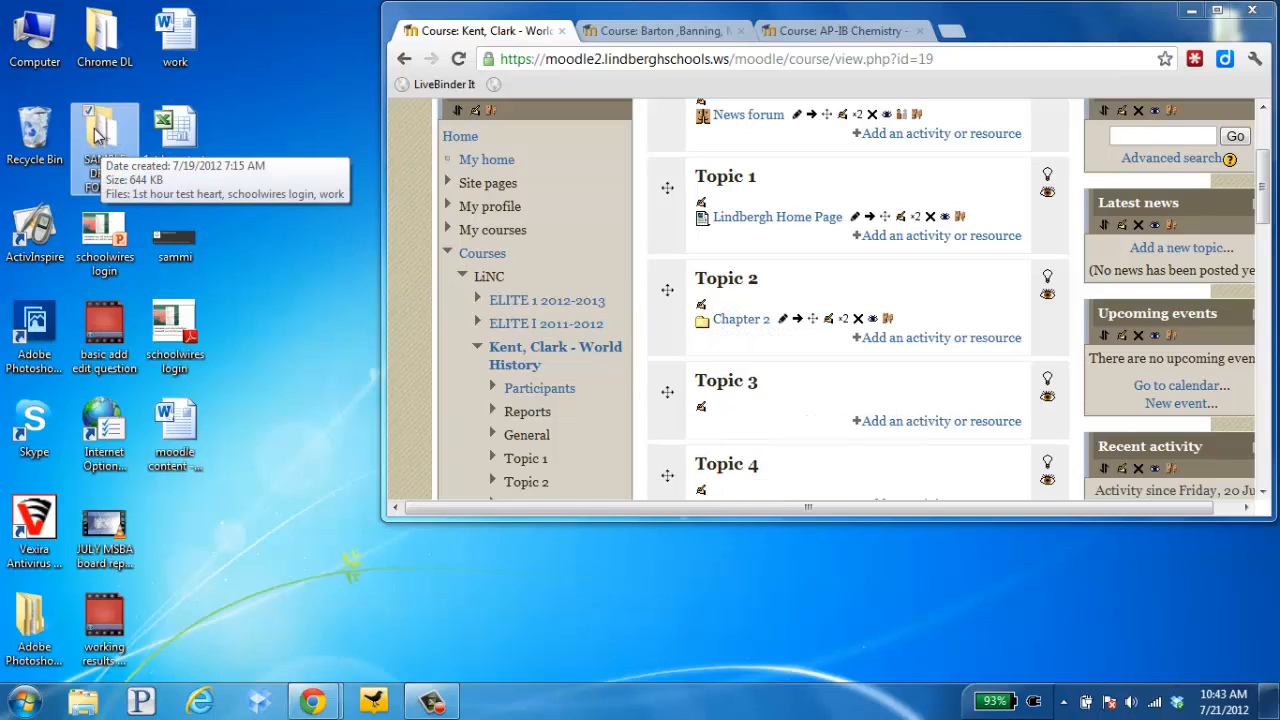
pyautogui.rightClick(97, 135)
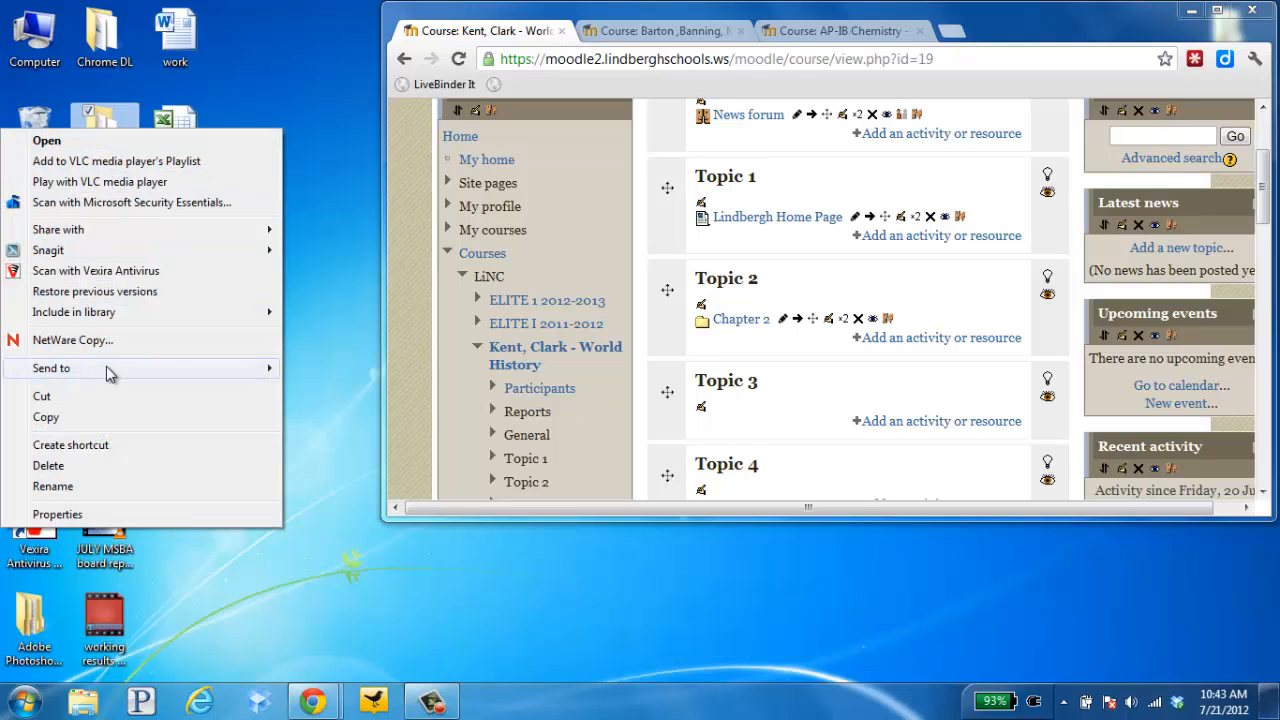
pyautogui.moveTo(105, 366)
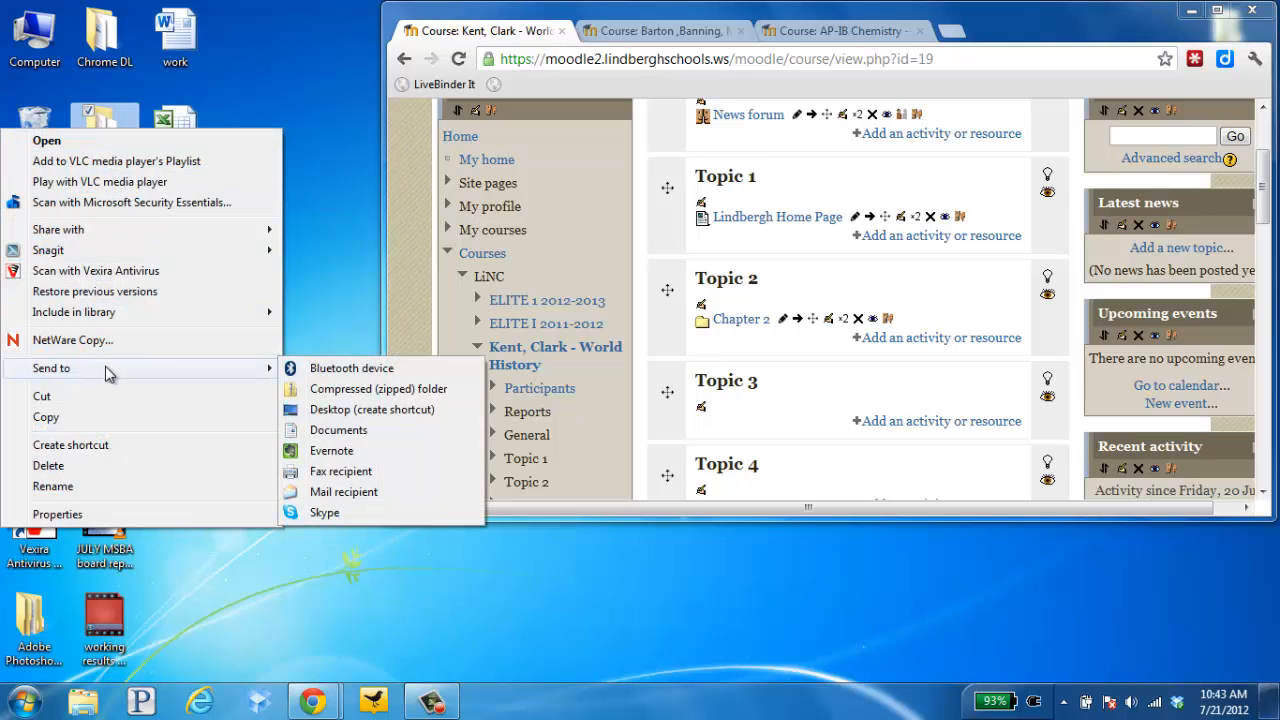
pyautogui.click(360, 398)
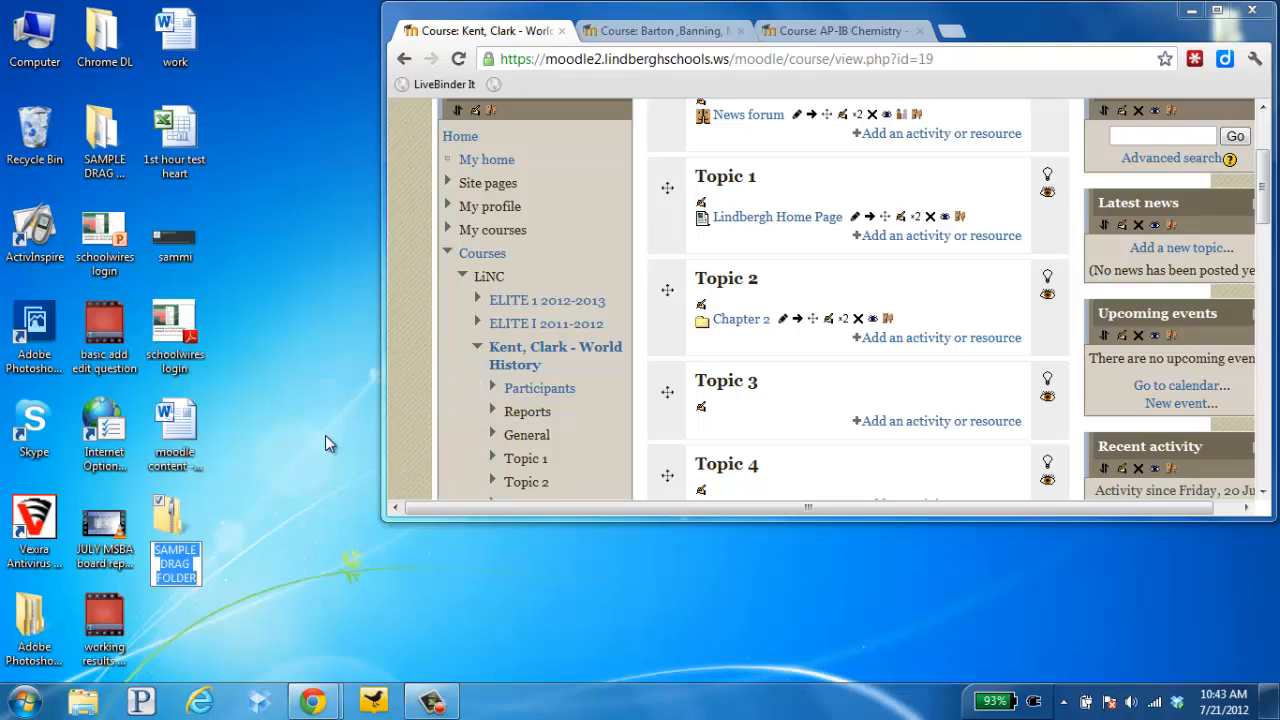
pyautogui.press('Return')
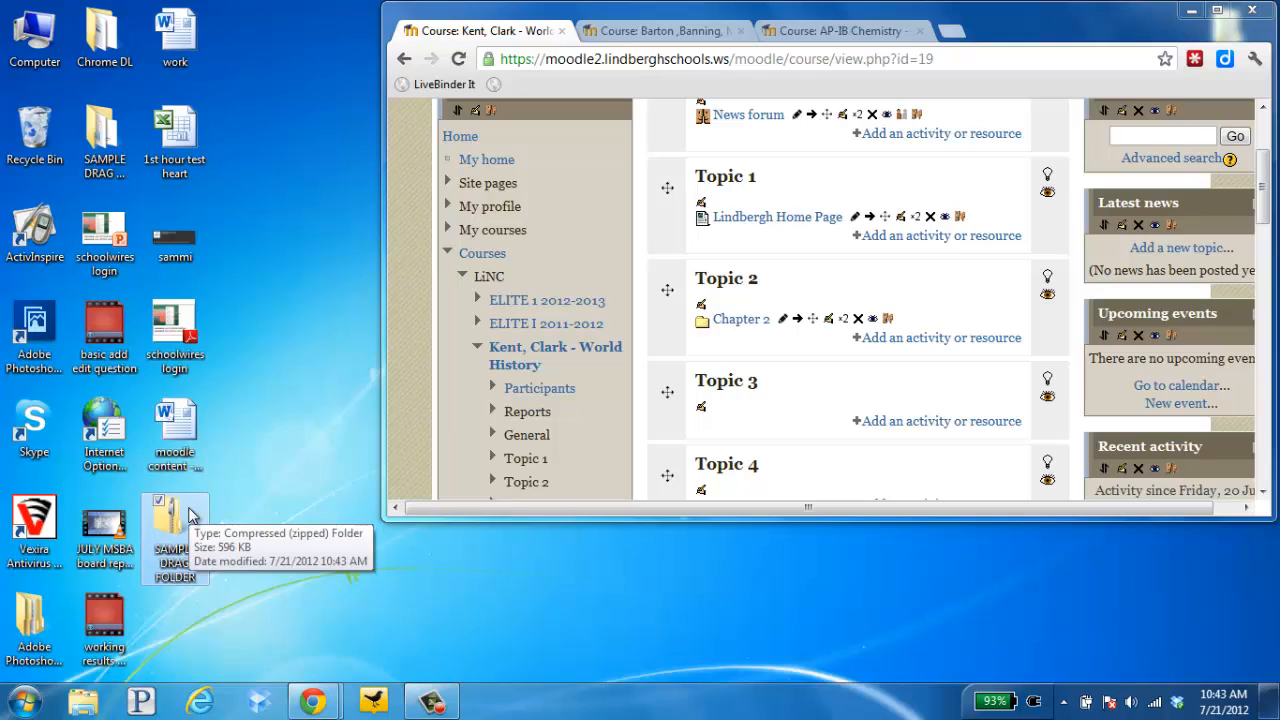
# - Upload the zipped SAMPLE DRAG FOLDER to Topic 2, unzipping its files into a new folder, and open that folder
pyautogui.moveTo(170, 522); pyautogui.dragTo(762, 342)
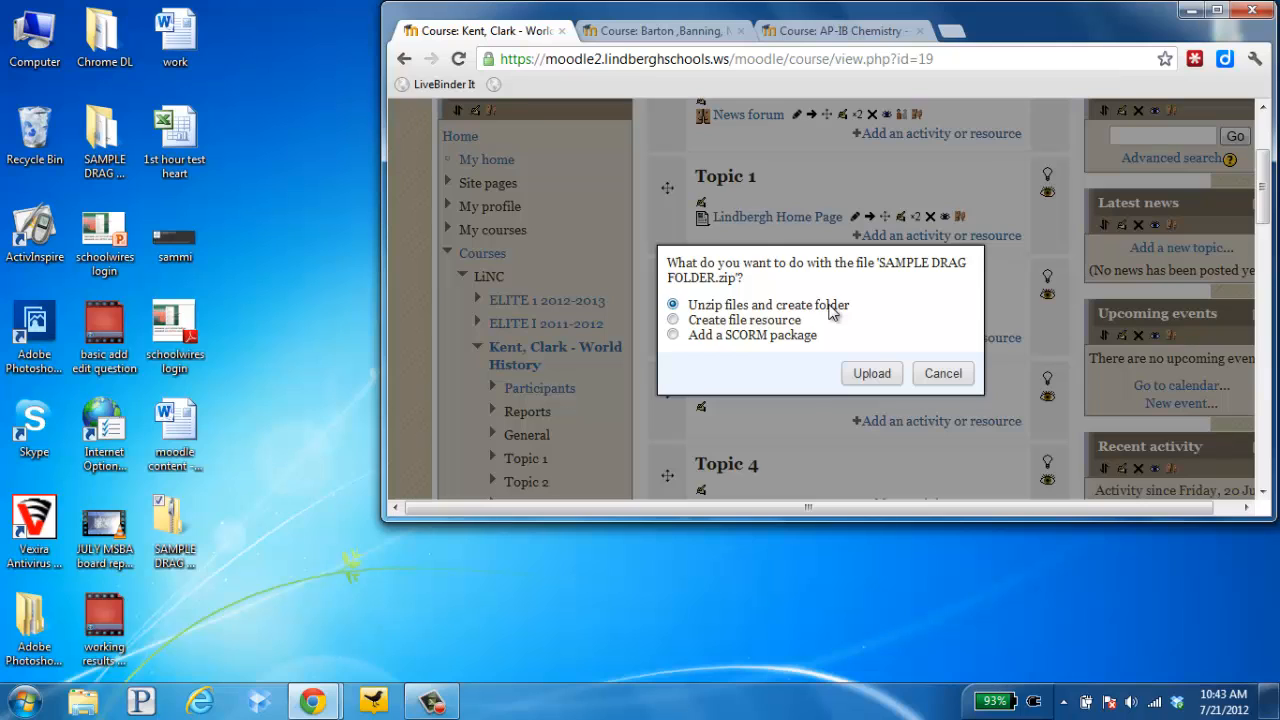
pyautogui.click(863, 374)
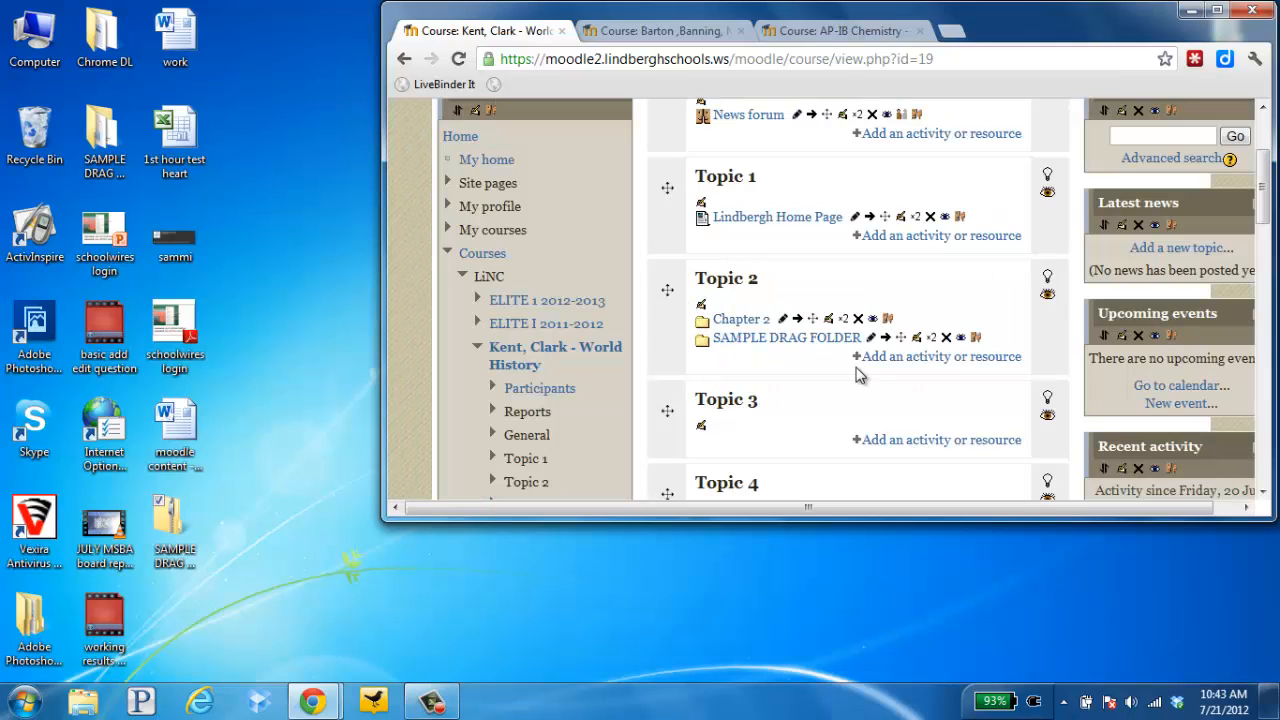
pyautogui.click(822, 340)
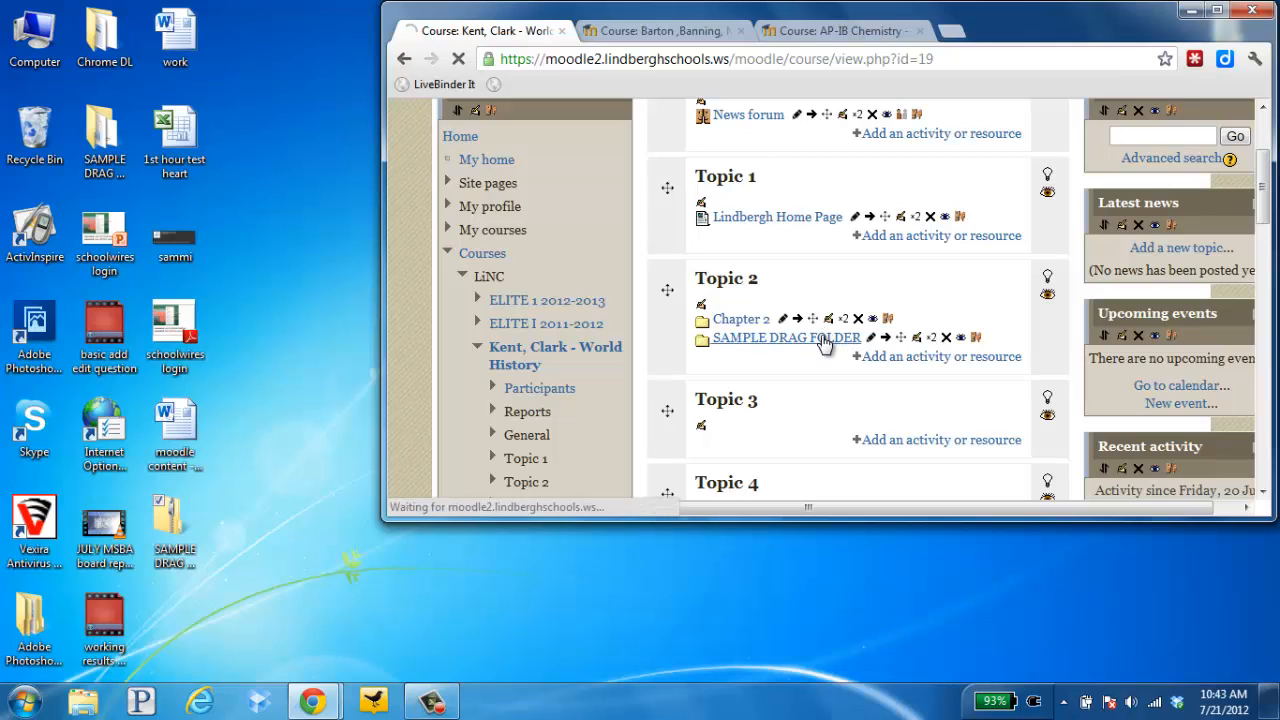